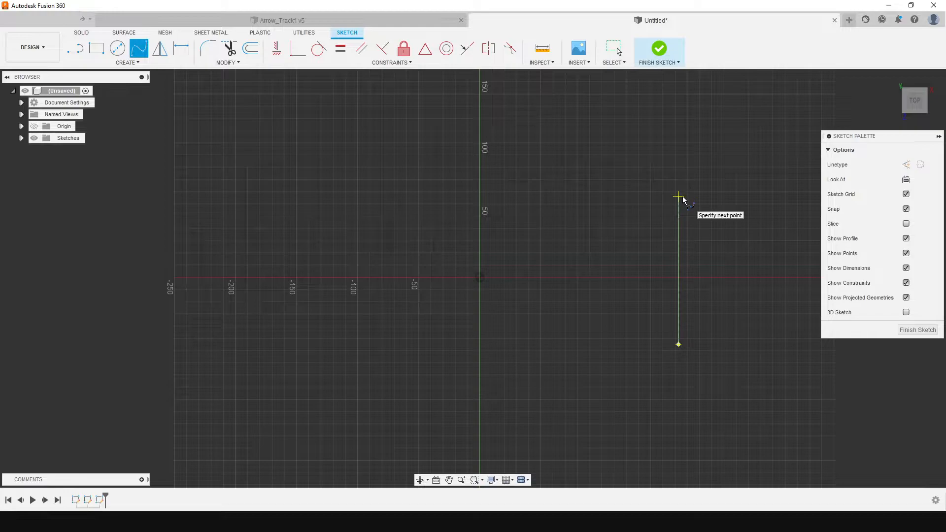
Complete the open fit point spline with three more points arching over the origin to the lower left, and finish the sketch
click(501, 136)
click(370, 192)
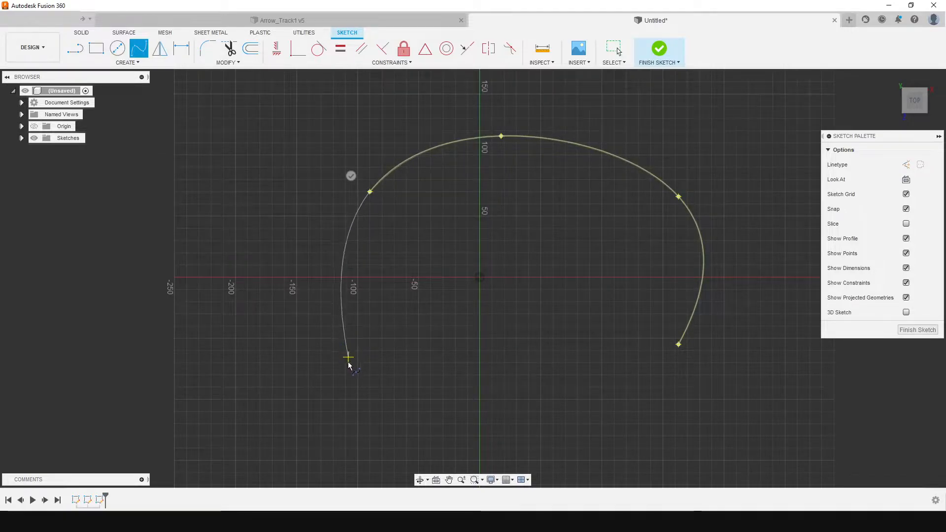
click(348, 418)
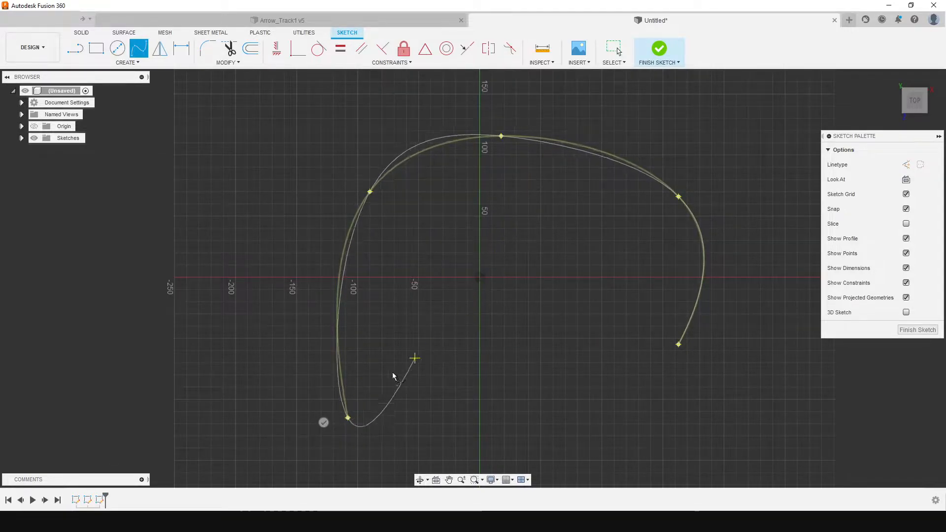
click(323, 422)
click(669, 53)
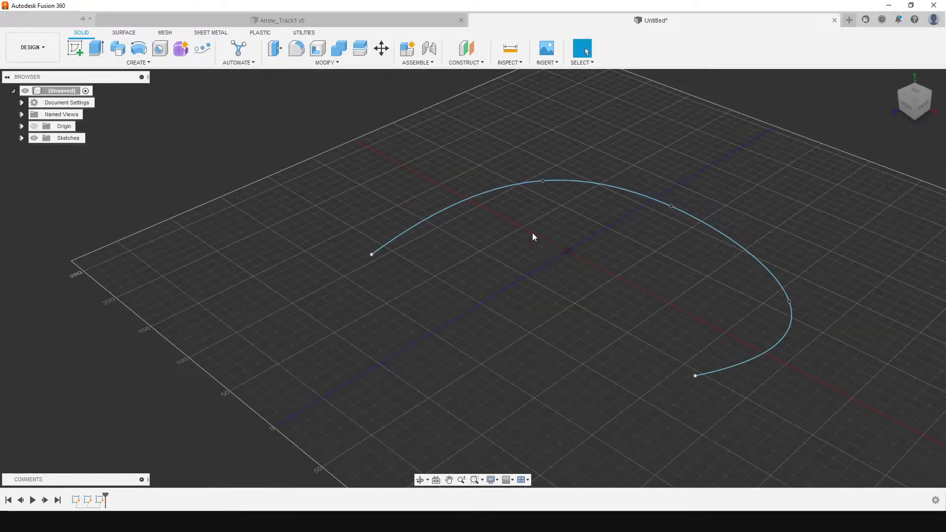
Create a Plane Along Path on the spline with a proportional distance of 0.00, at its start point
click(464, 63)
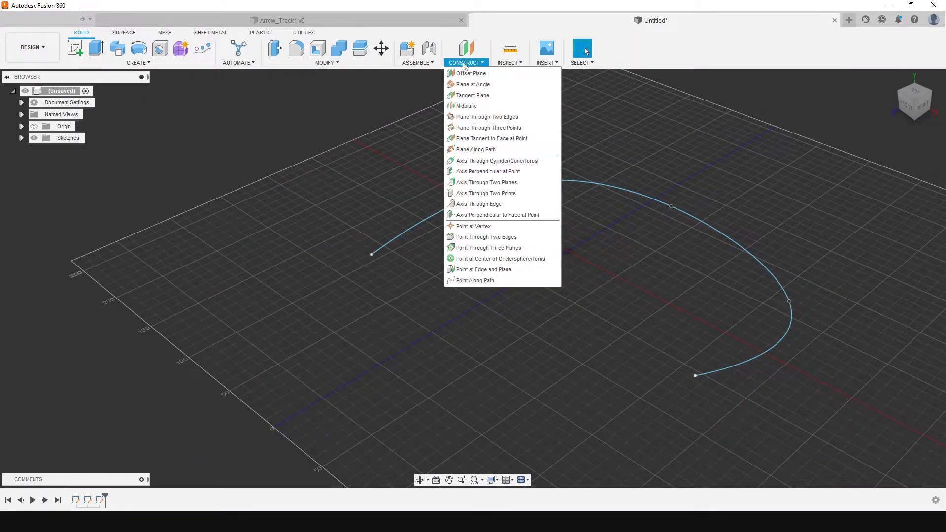
click(480, 149)
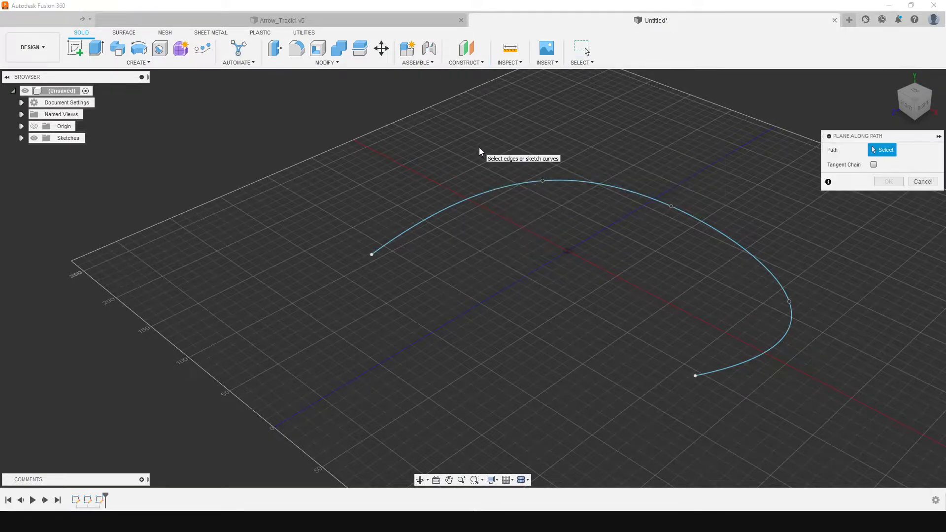
click(736, 373)
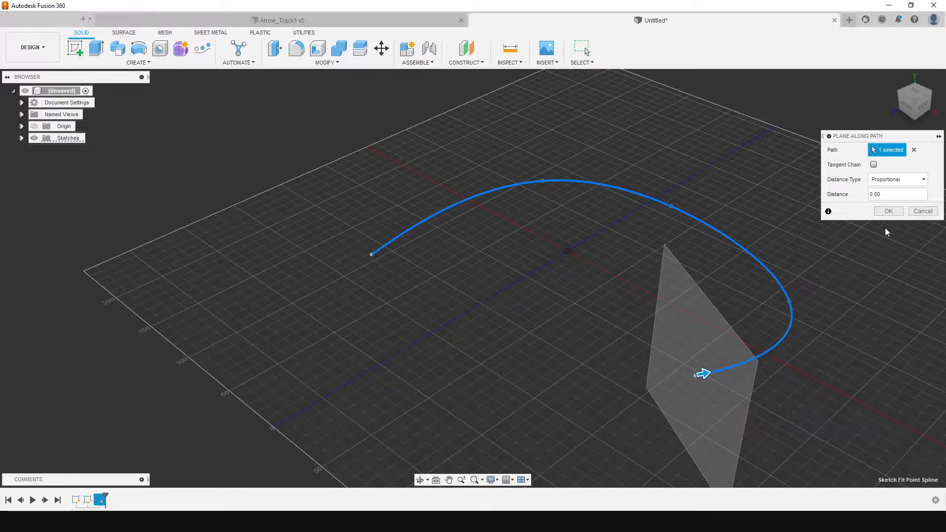
click(888, 211)
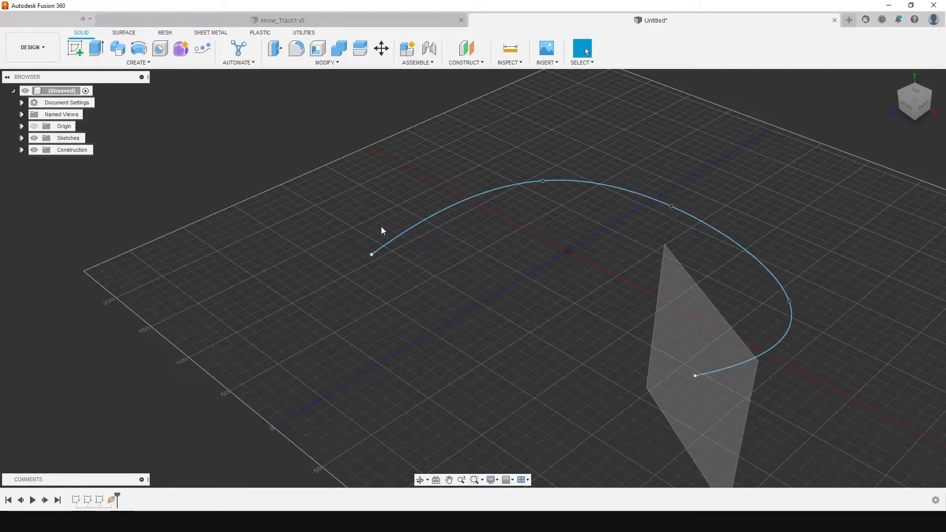
Start a sketch on the new path plane and draw a center-diameter circle of about 4 mm at the origin
drag(906, 106, 938, 99)
click(75, 48)
click(711, 211)
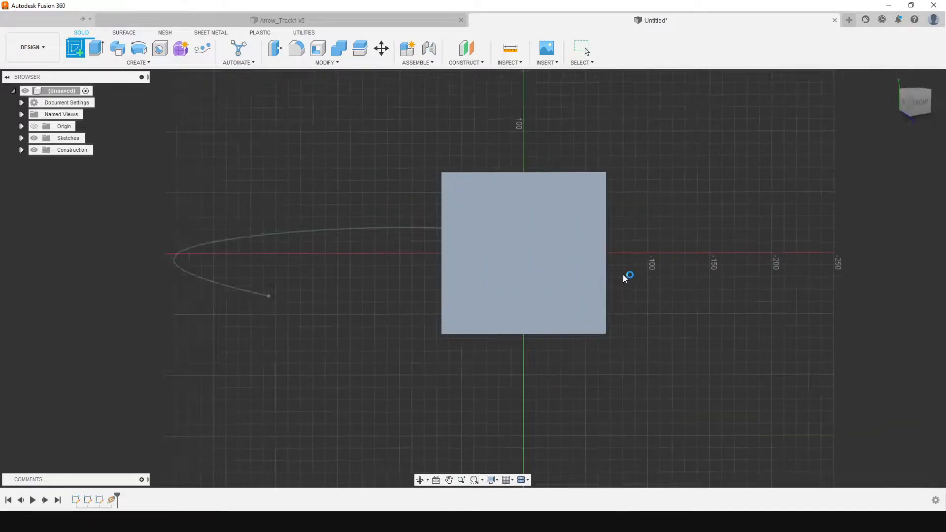
scroll(415, 272, down, 2)
scroll(415, 272, up, 8)
scroll(441, 236, up, 1)
click(117, 48)
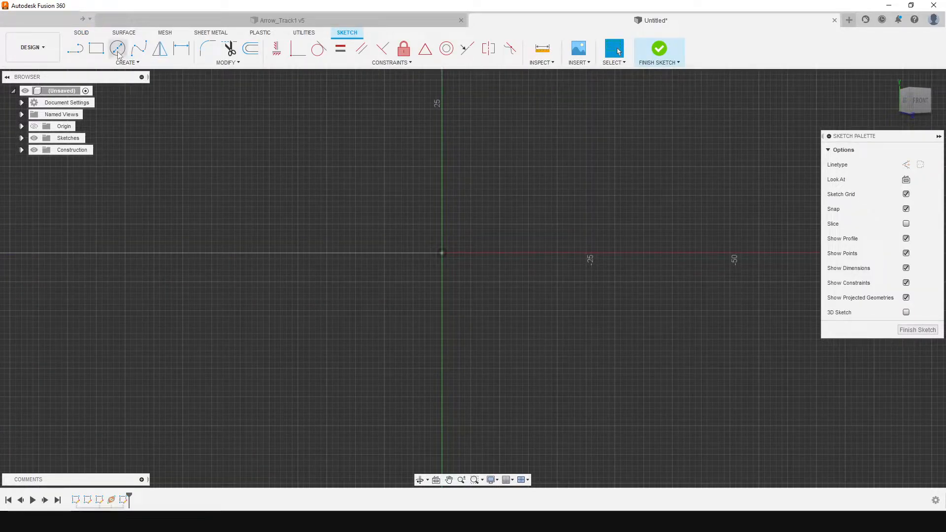
click(442, 253)
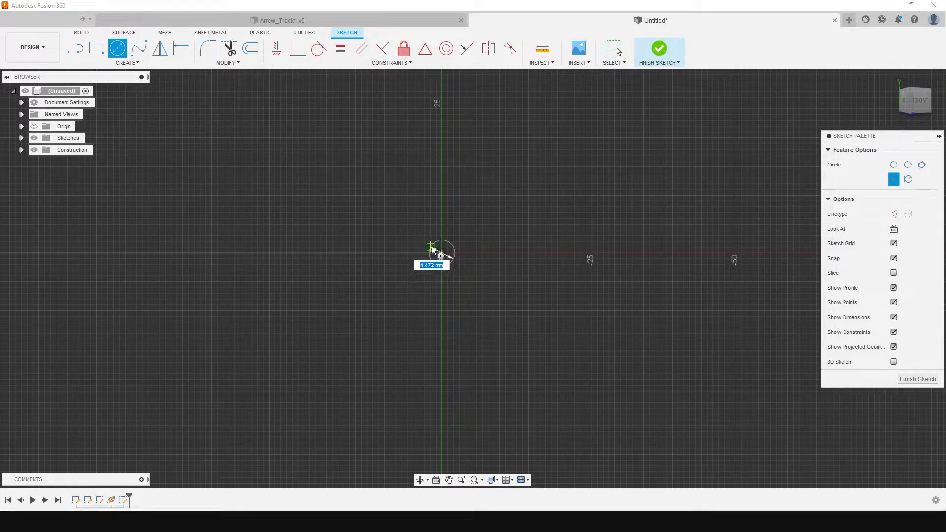
click(433, 254)
Draw the outer outline from the circle's left edge: slanted about 5.4 mm, horizontal 6 mm, vertical 5 mm, diagonal about 2.2 mm, short horizontal end
scroll(425, 245, down, 2)
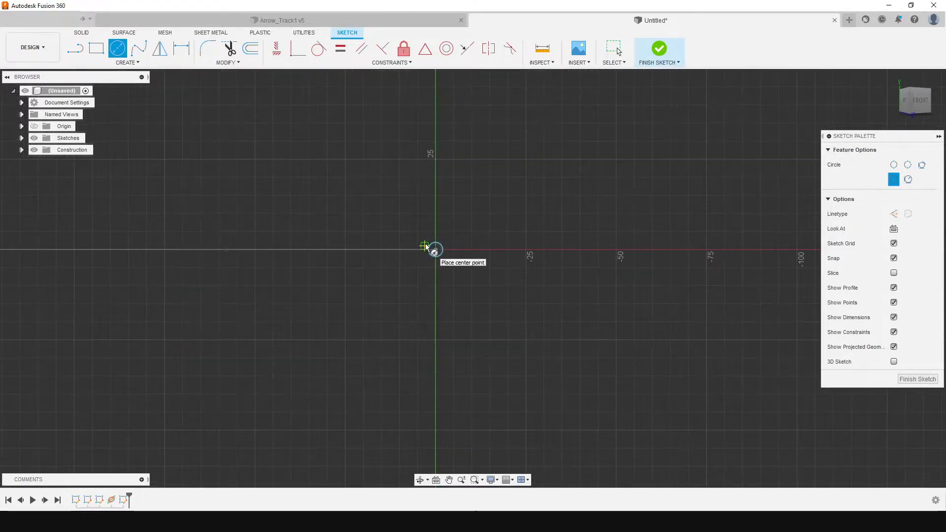
scroll(402, 241, up, 3)
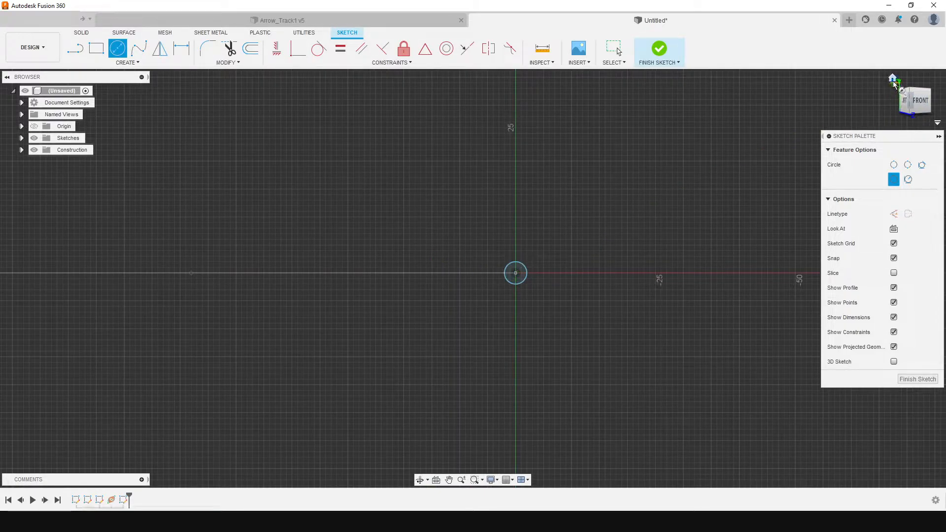
scroll(523, 277, up, 3)
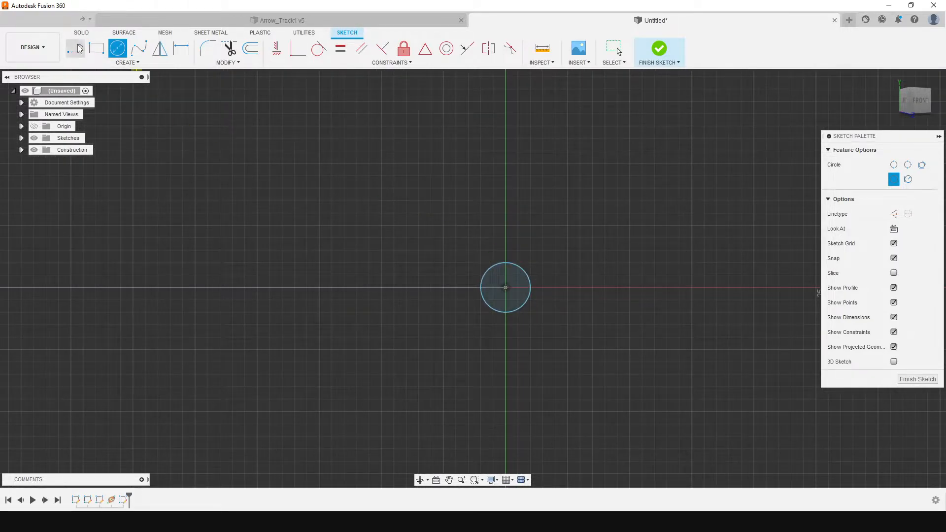
key(l)
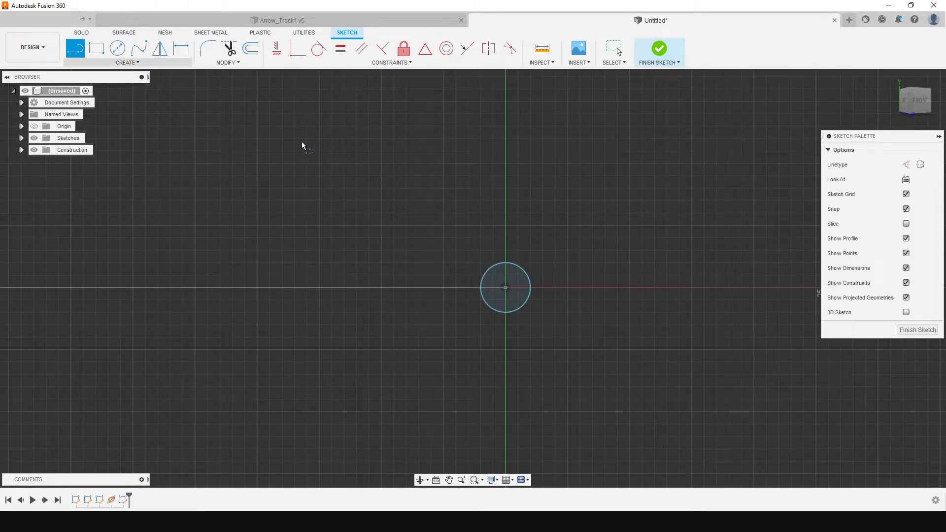
click(473, 285)
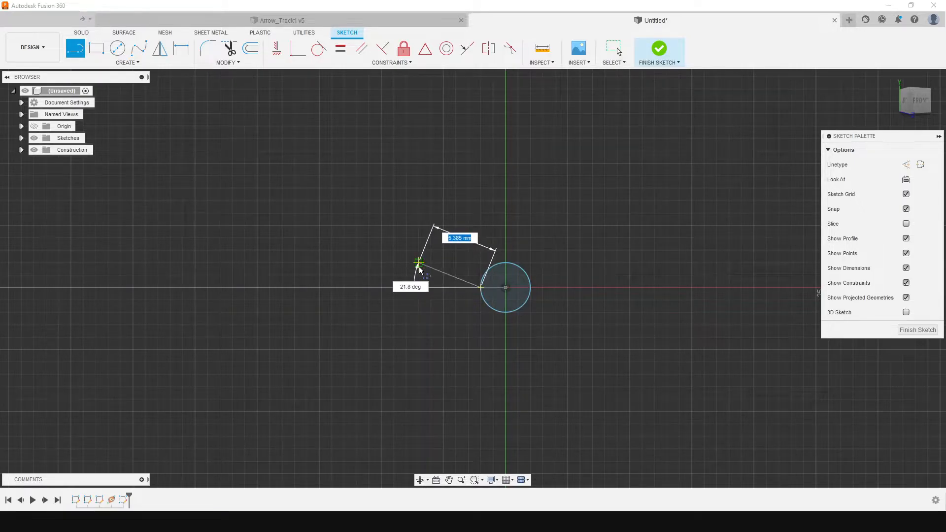
click(419, 263)
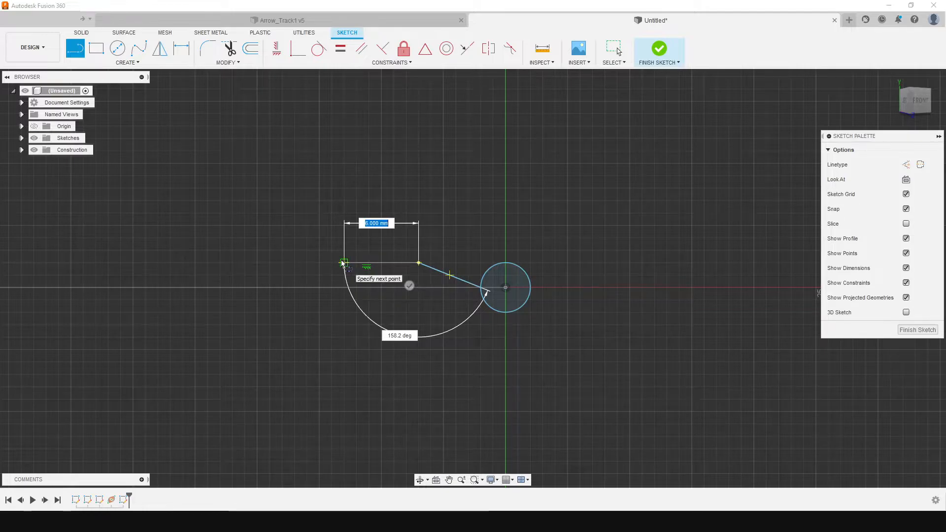
click(343, 263)
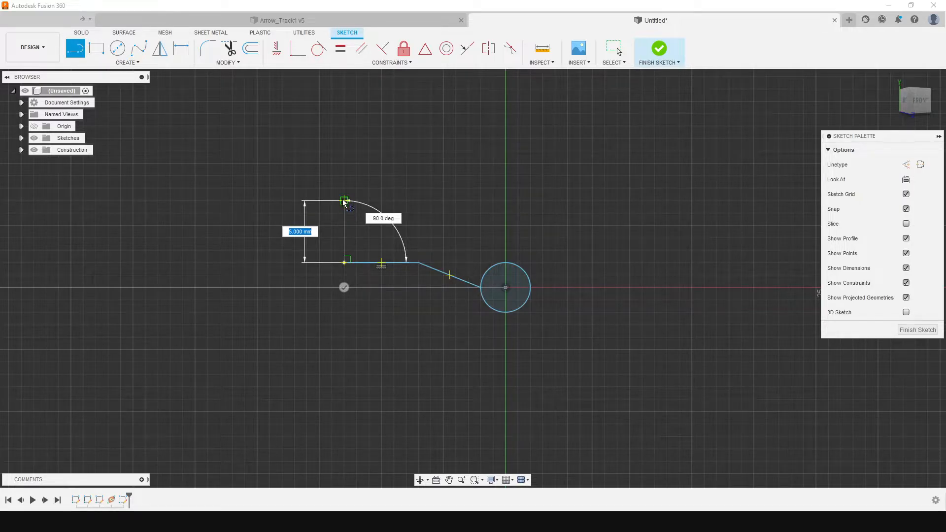
click(344, 201)
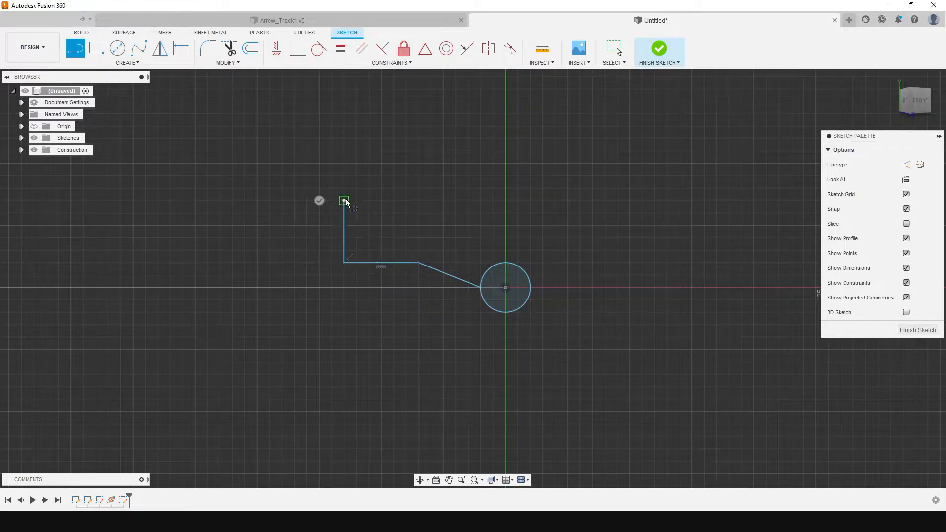
click(365, 182)
click(383, 183)
click(382, 183)
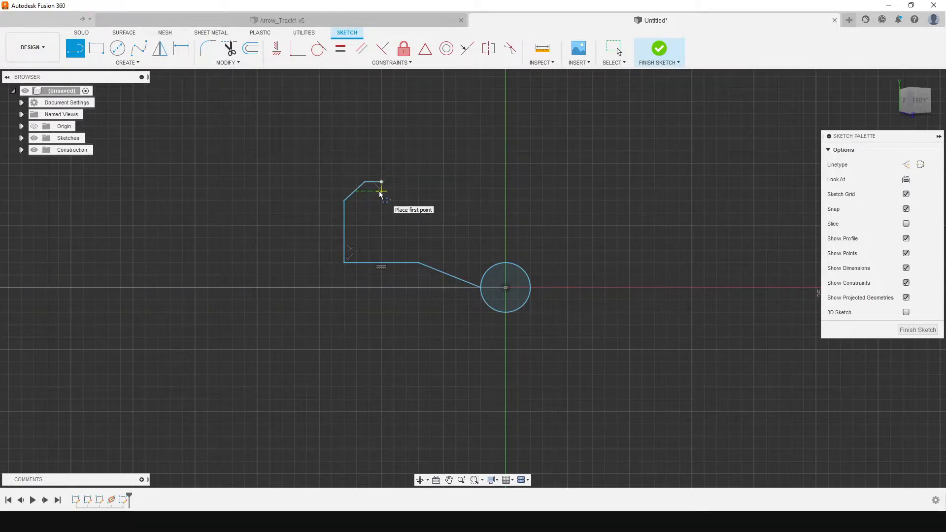
Draw the parallel inner outline: short horizontal, diagonal, vertical about 3.7 mm, horizontal about 12.2 mm, and down to the top of the circle
scroll(380, 195, up, 4)
scroll(385, 196, up, 2)
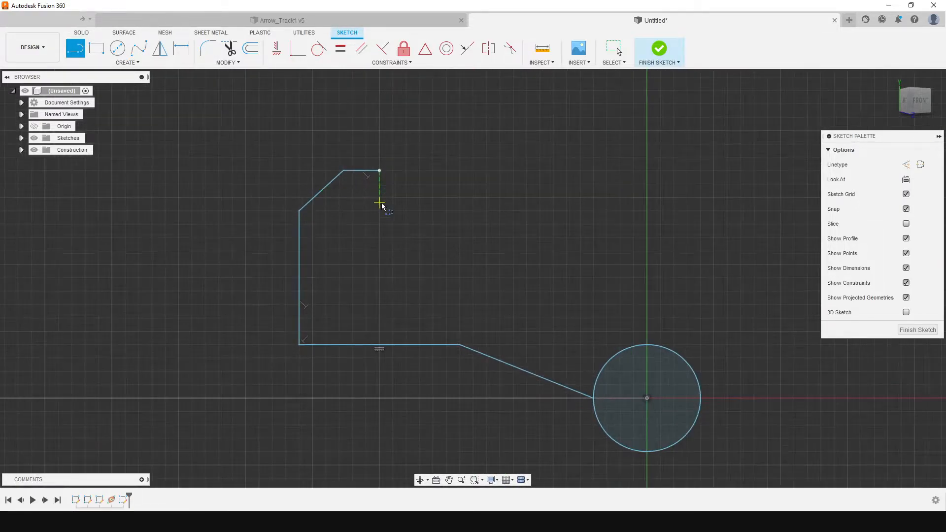
click(379, 197)
click(353, 197)
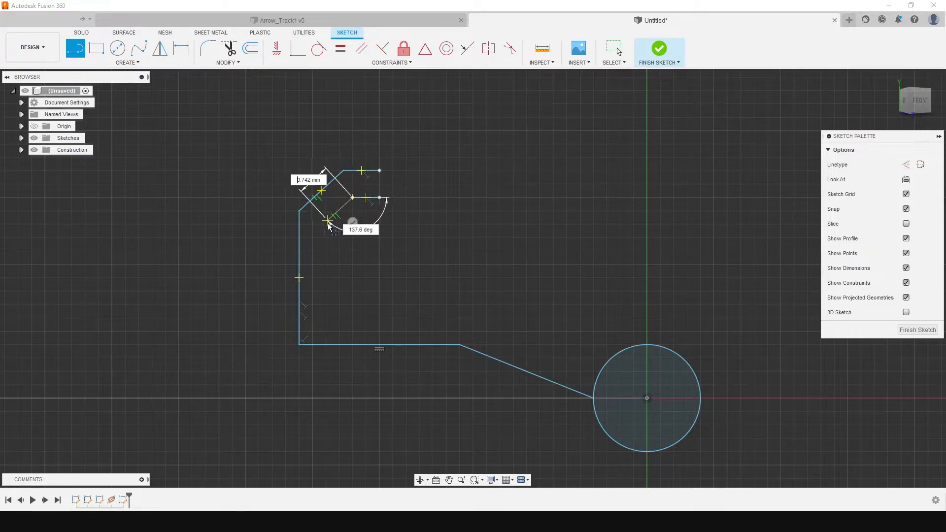
click(321, 226)
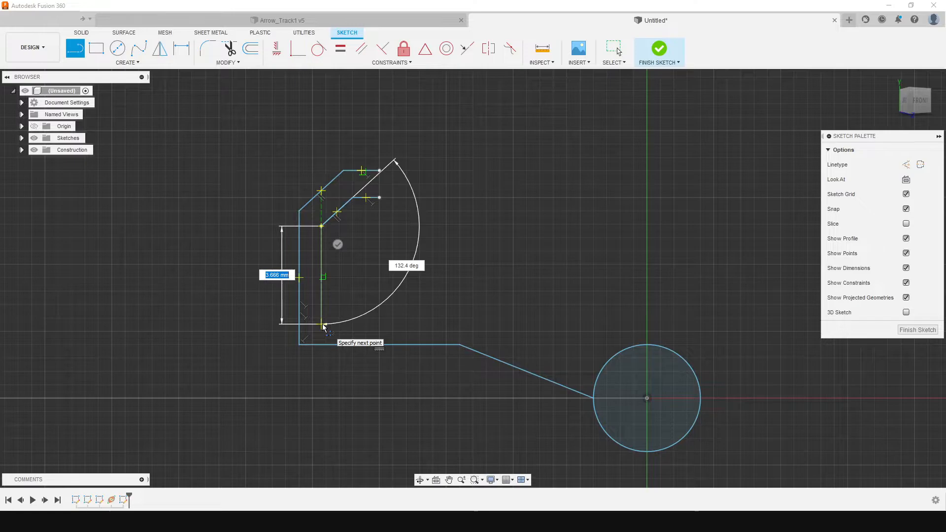
click(322, 324)
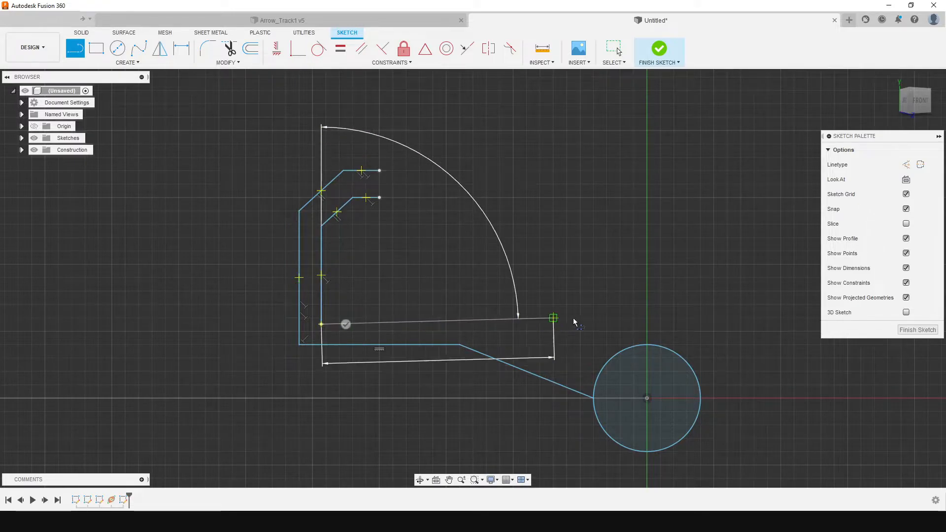
click(647, 325)
double_click(647, 345)
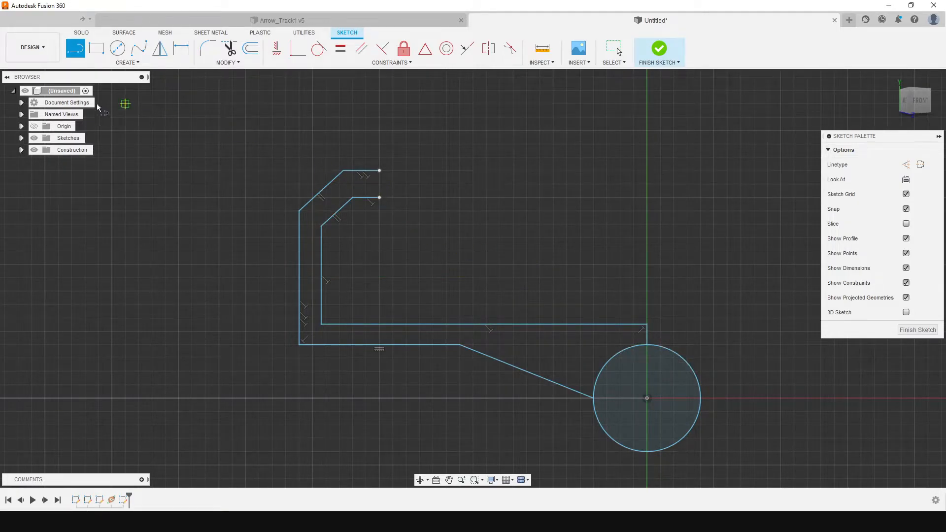
click(116, 53)
click(379, 170)
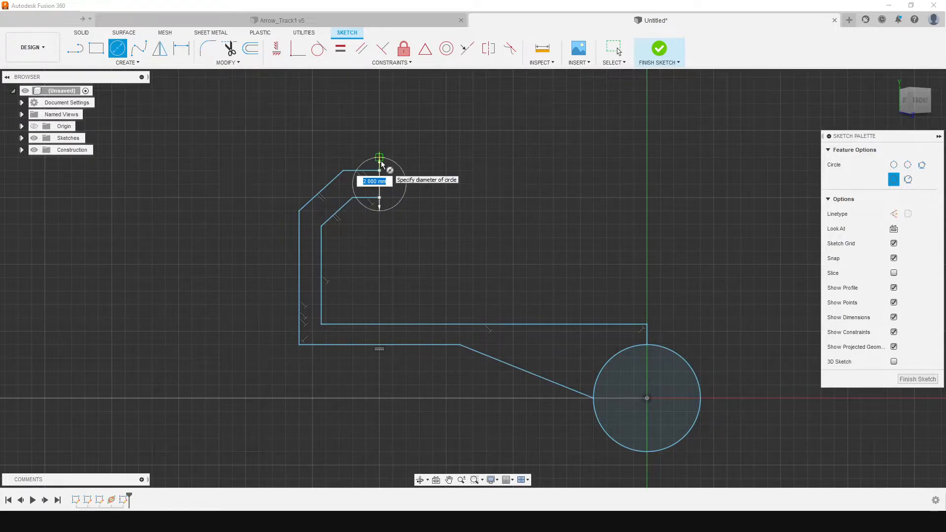
key(Escape)
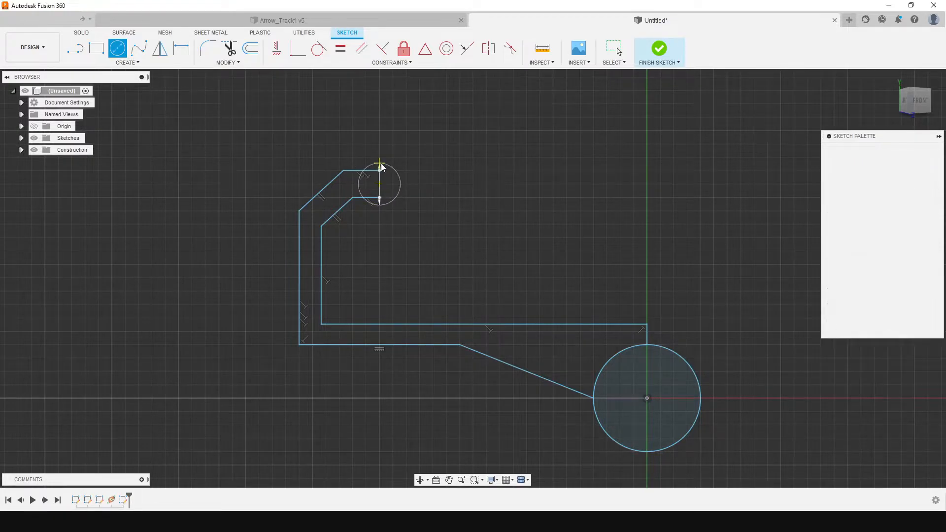
Draw a small center-diameter circle centered just beyond the two open line ends, enclosing both of them
click(126, 50)
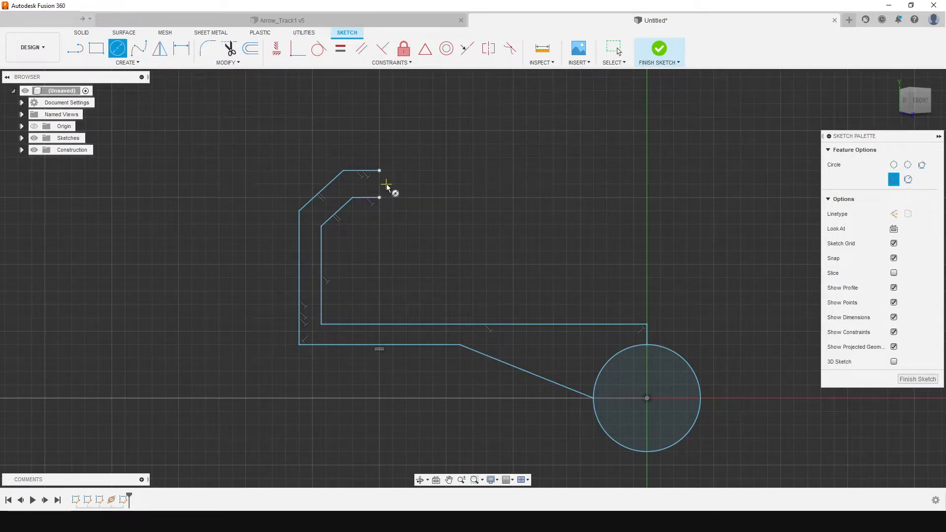
click(386, 186)
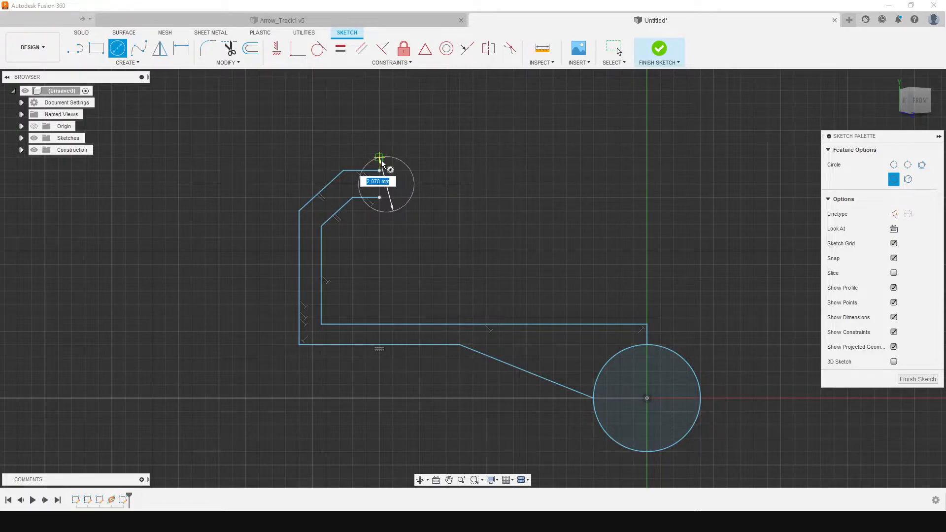
click(385, 164)
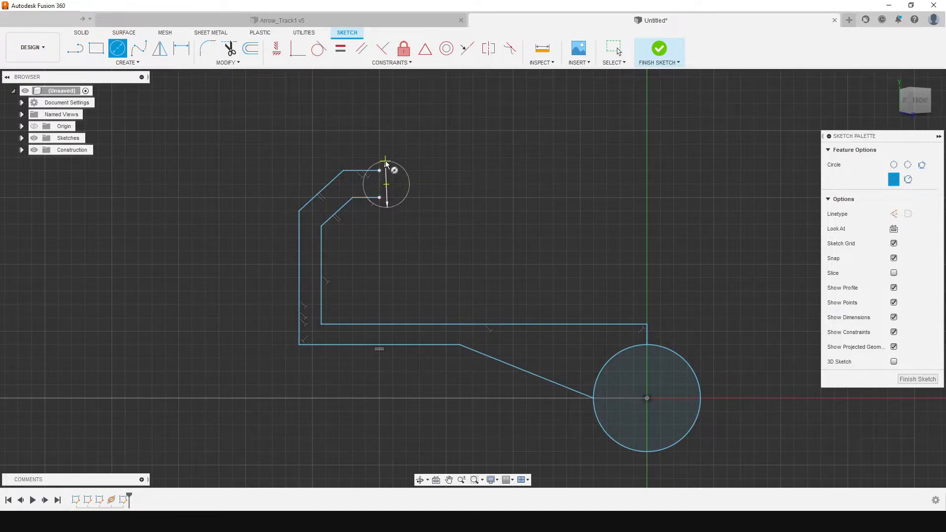
Shift the small circle slightly toward the vertical arm and pull the open line ends back onto the circle's edge
scroll(401, 244, down, 4)
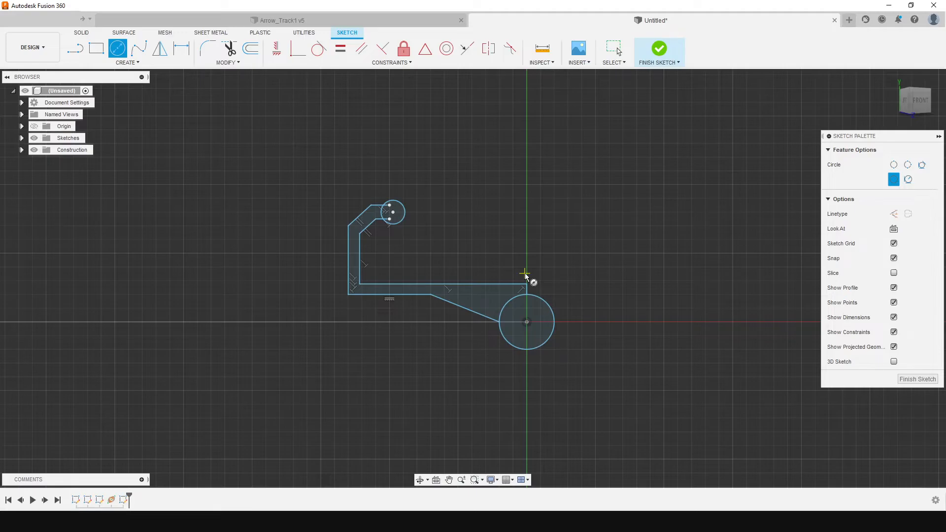
scroll(395, 207, up, 2)
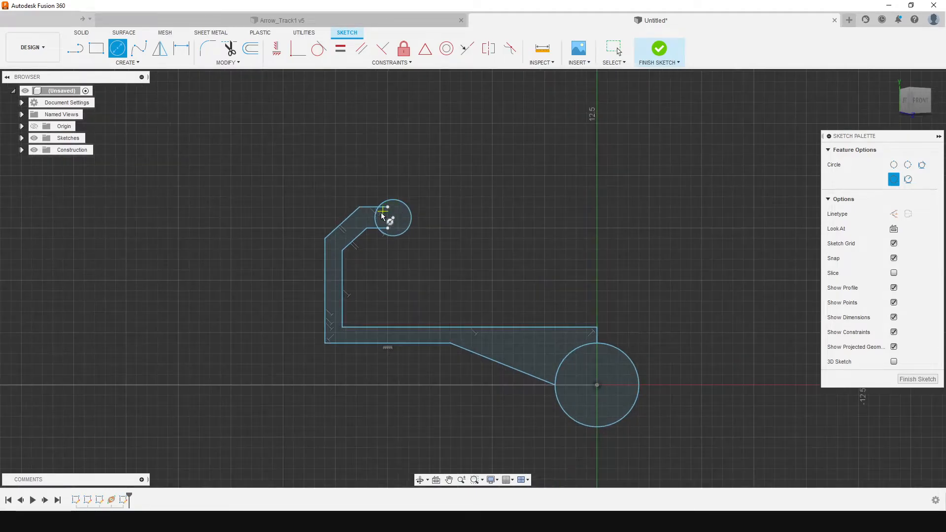
key(Escape)
drag(375, 194, 435, 242)
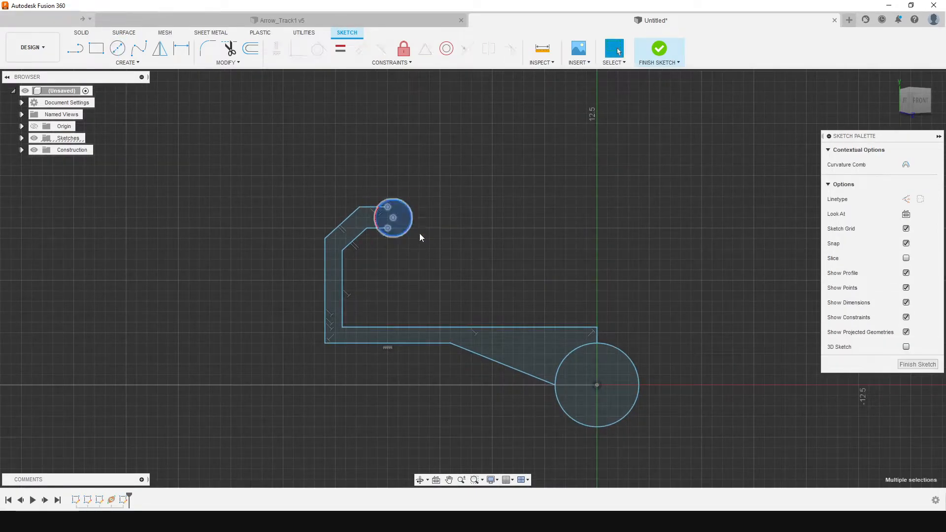
drag(395, 218, 388, 220)
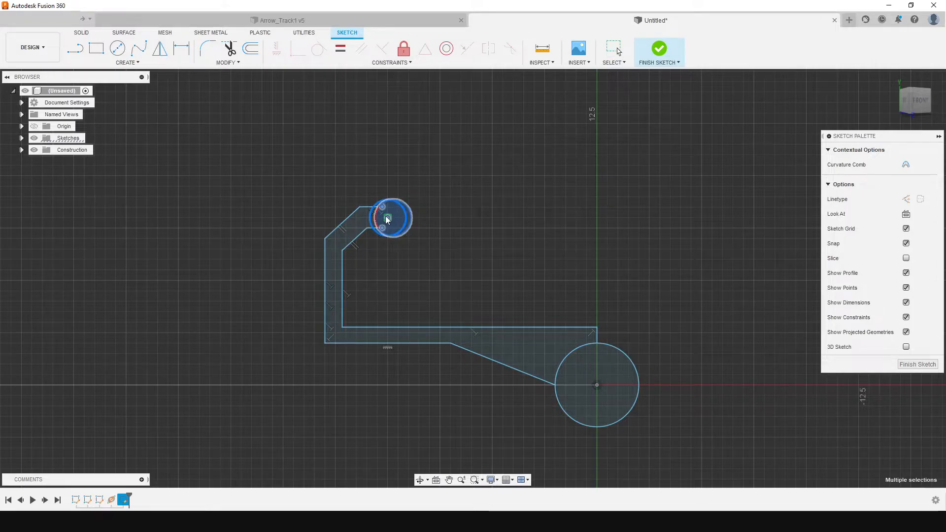
key(Escape)
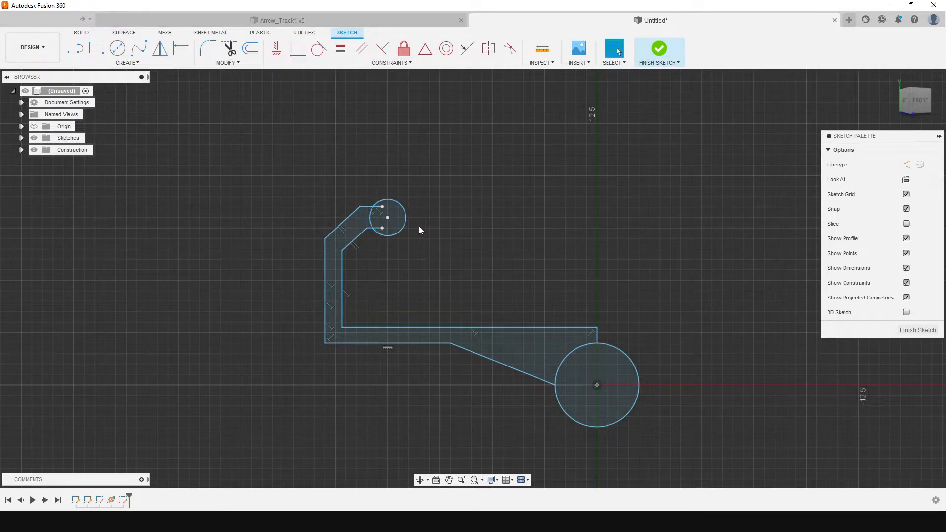
drag(382, 207, 374, 209)
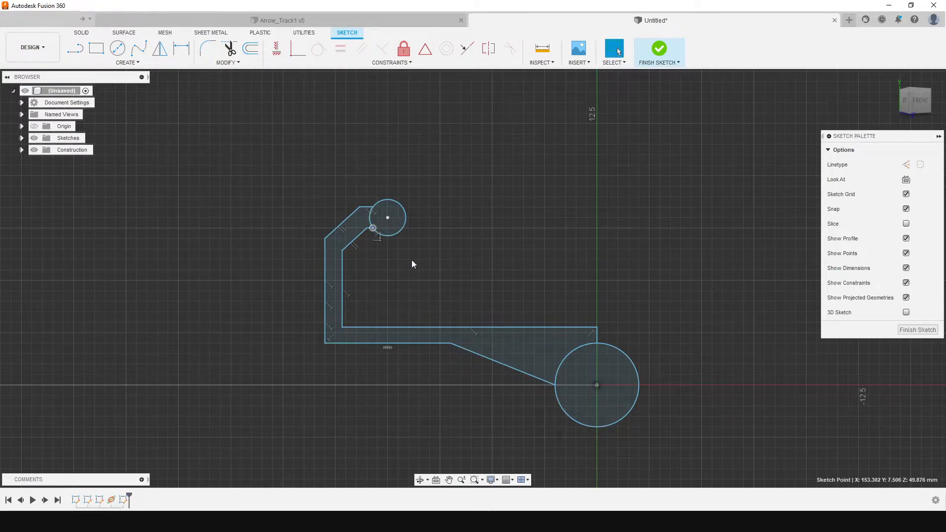
scroll(412, 260, down, 2)
scroll(534, 324, up, 3)
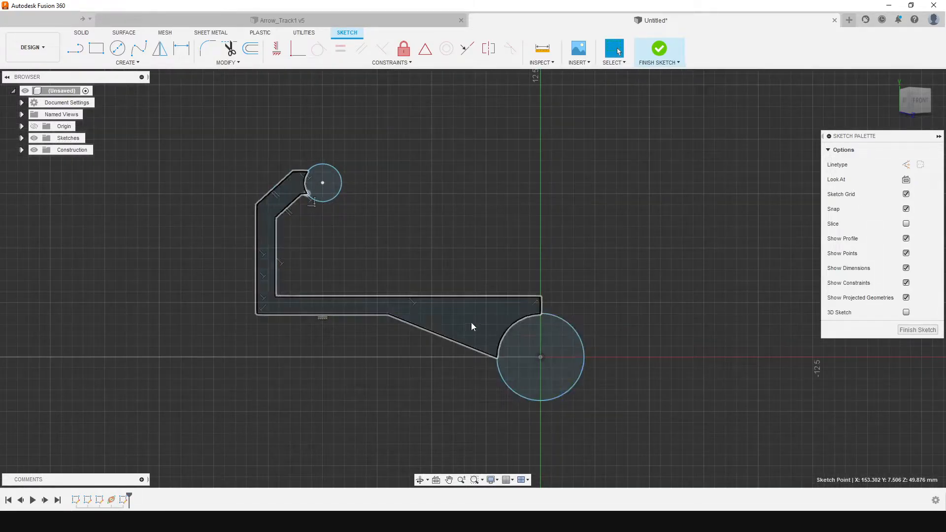
scroll(316, 320, down, 2)
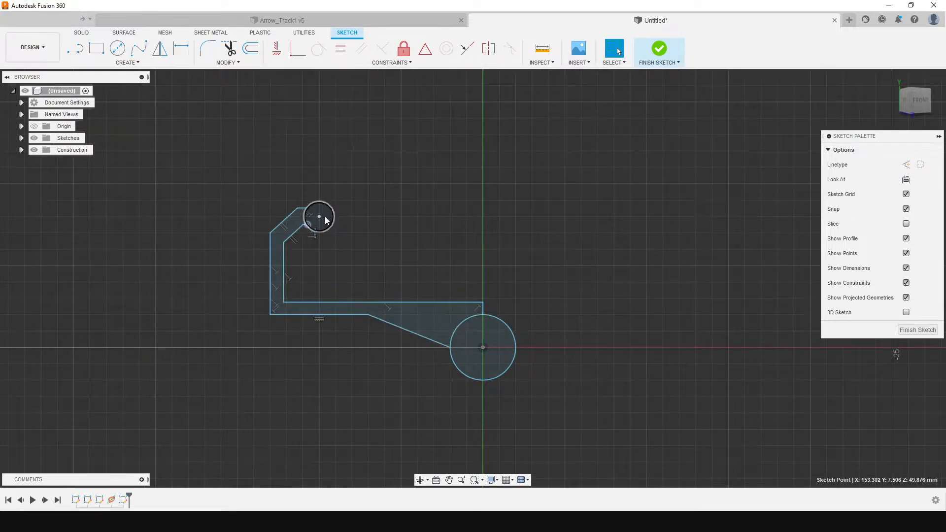
click(296, 221)
shift+click(296, 223)
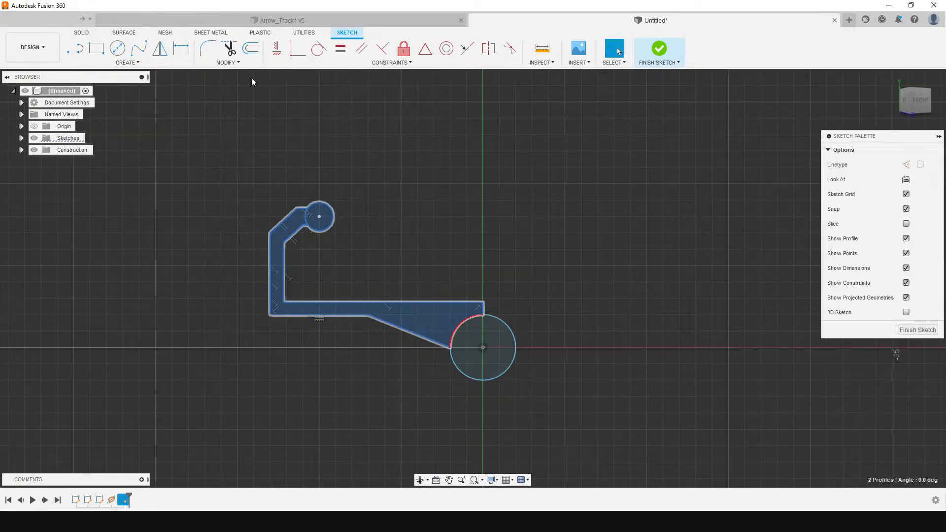
Mirror the small circle and the hook's outer and inner outlines about the short vertical line above the large circle
click(160, 48)
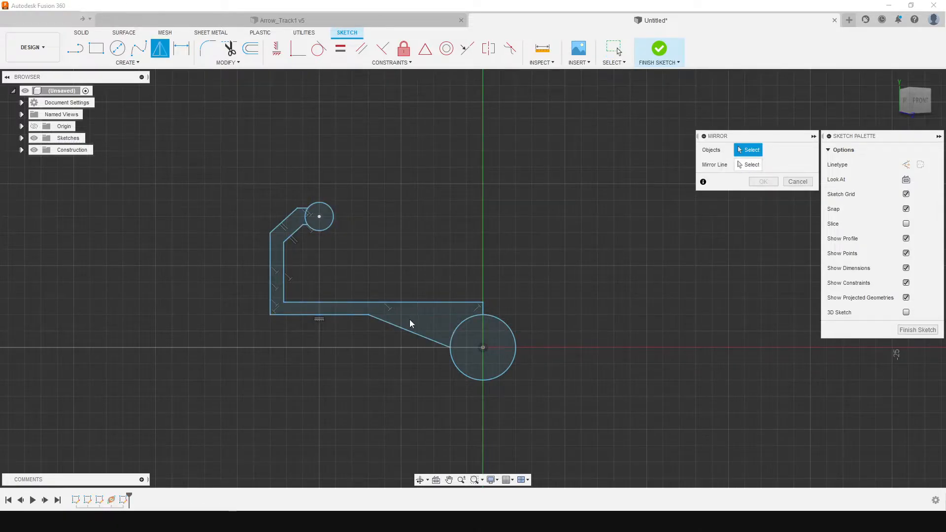
click(749, 164)
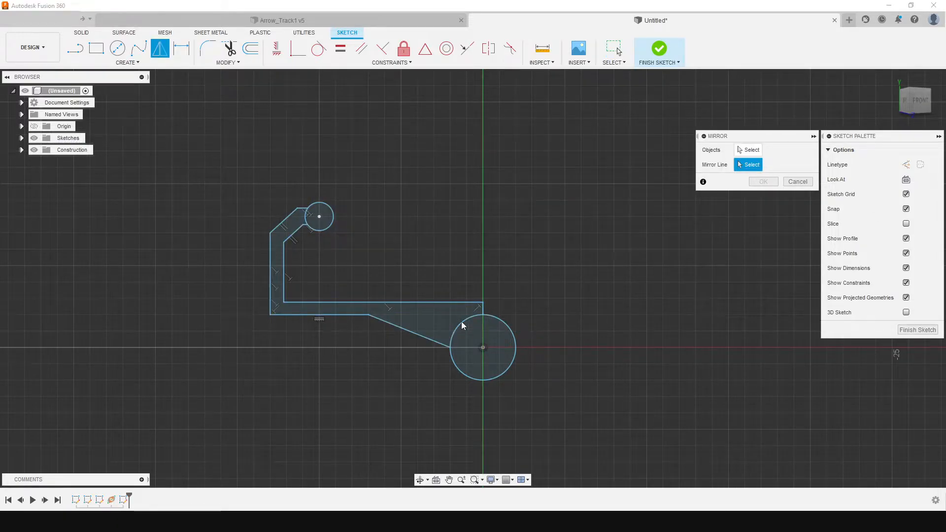
click(744, 150)
click(331, 218)
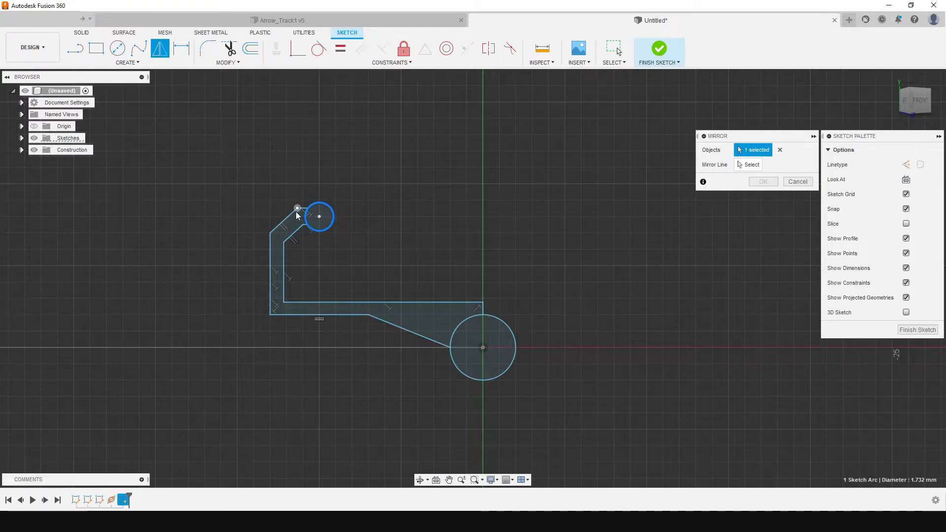
click(292, 217)
double_click(292, 218)
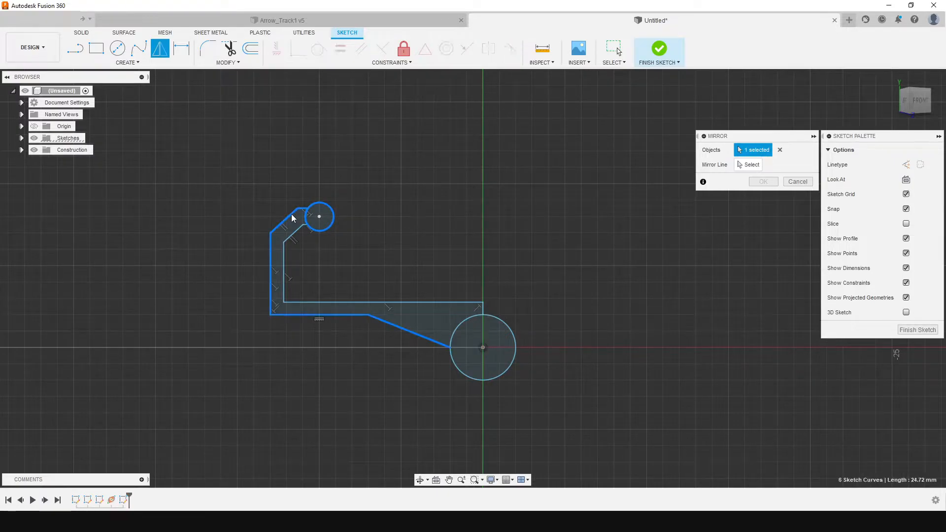
double_click(296, 235)
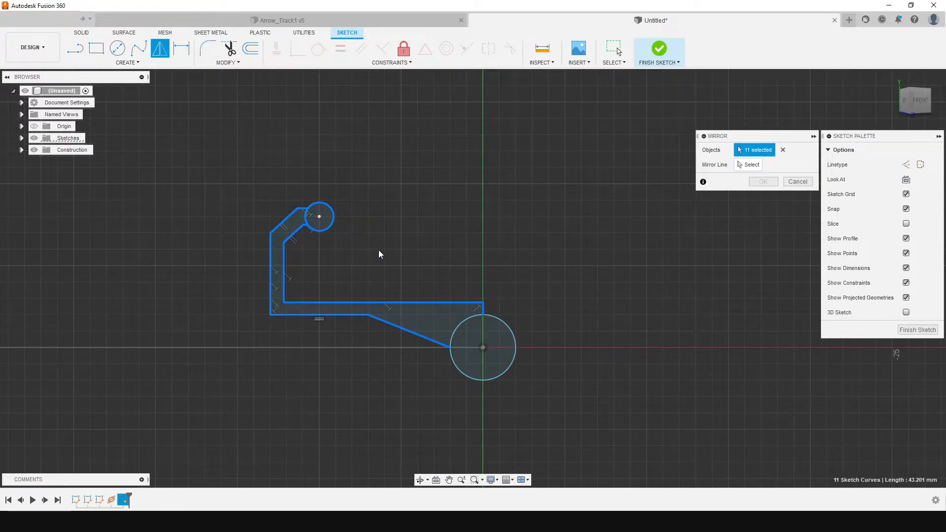
click(752, 165)
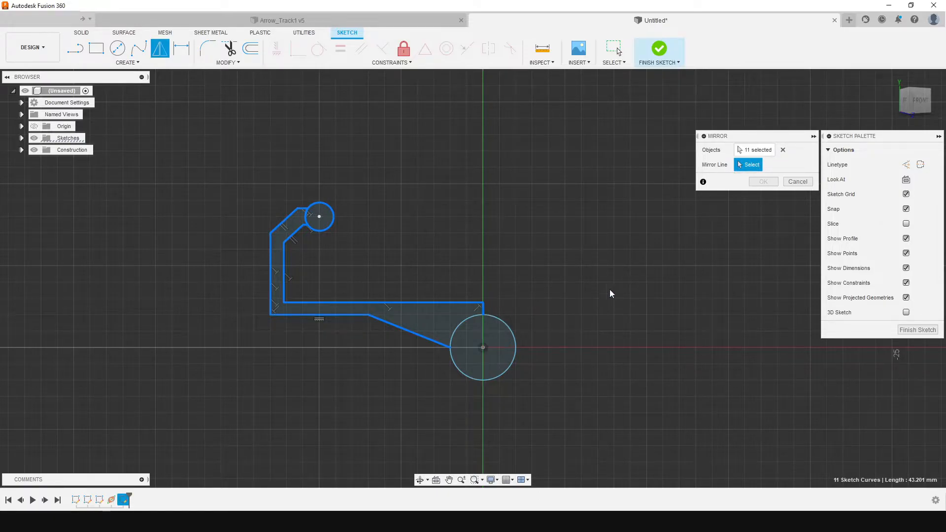
click(754, 150)
click(483, 310)
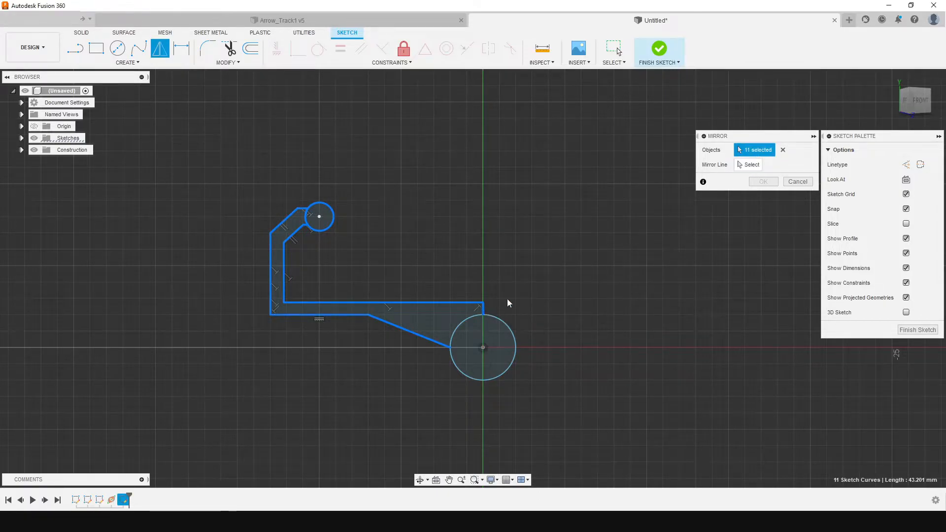
click(748, 165)
click(483, 310)
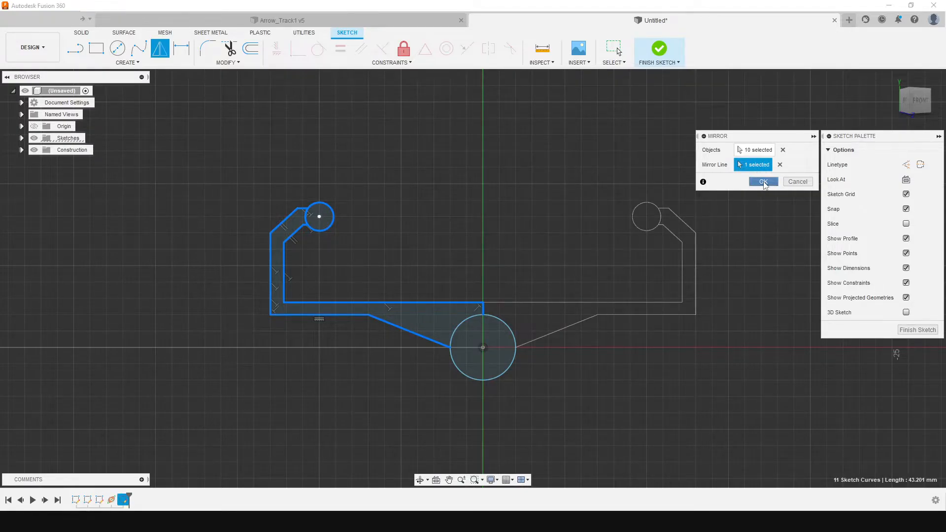
click(763, 182)
Finish the sketch and view the mirrored profile together with the spline path
mouse_move(624, 244)
shift+middle_down()
mouse_move(815, 416)
mouse_move(751, 446)
mouse_move(896, 348)
shift+middle_up()
shift+middle_drag(473, 278, 351, 311)
click(659, 49)
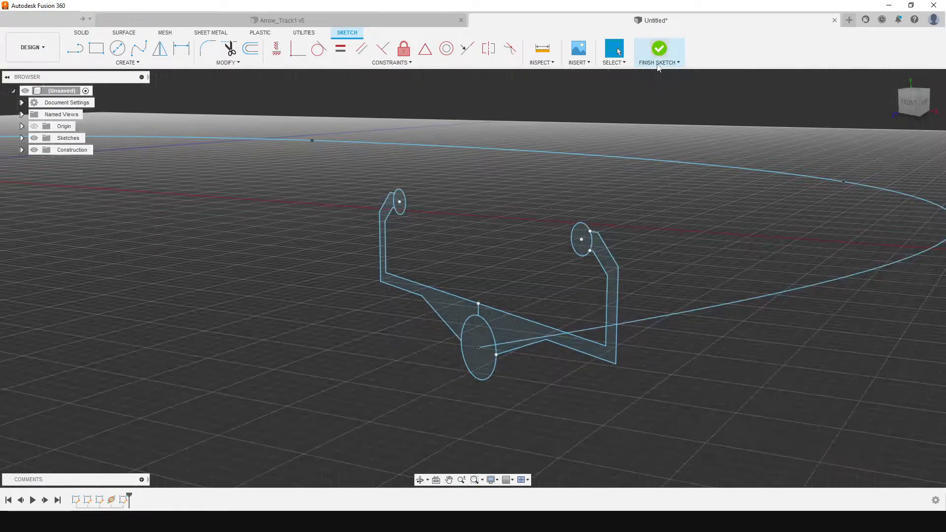
scroll(391, 434, down, 1)
scroll(580, 276, down, 6)
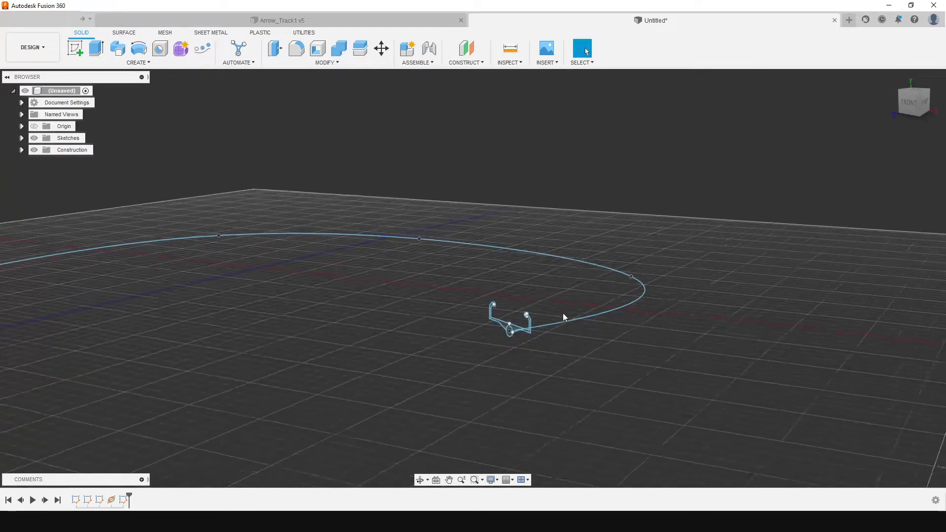
scroll(525, 307, down, 1)
mouse_move(901, 112)
mouse_down()
mouse_move(871, 156)
mouse_move(888, 118)
mouse_up()
scroll(528, 344, down, 3)
scroll(528, 344, up, 6)
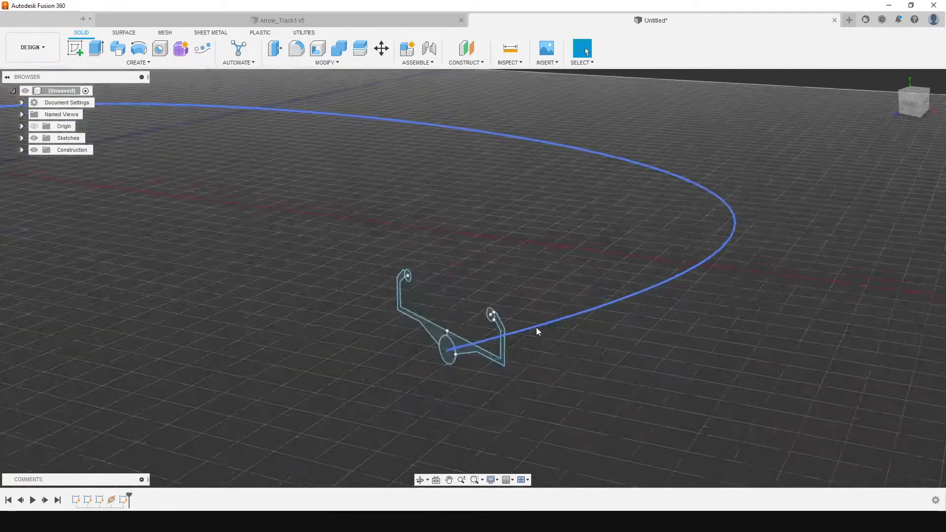
Rename the spline sketch Sketch3 as Path and the cross-section sketch Sketch4 as Profile
click(21, 150)
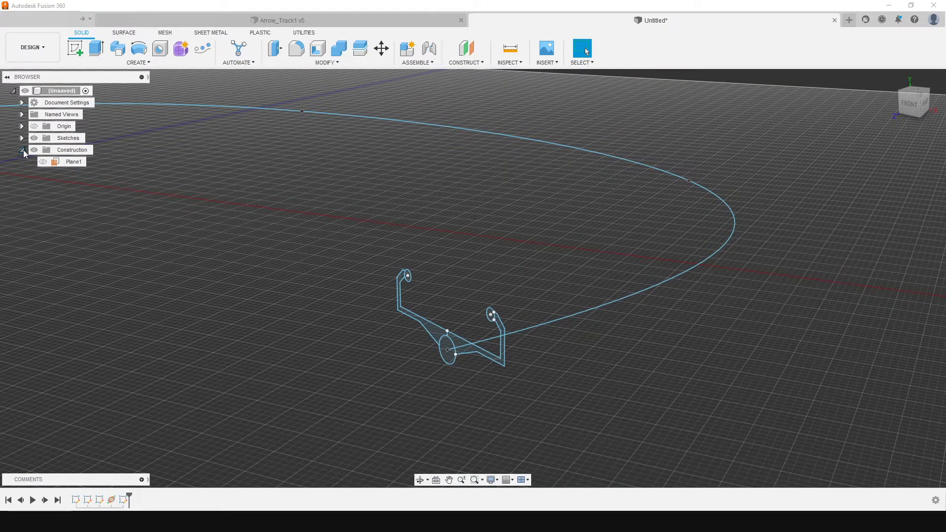
click(21, 150)
click(22, 138)
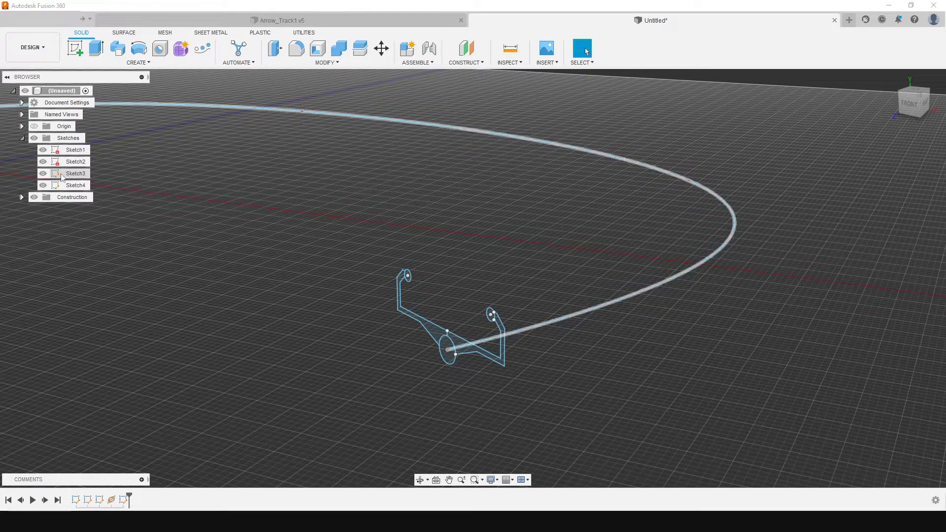
double_click(75, 174)
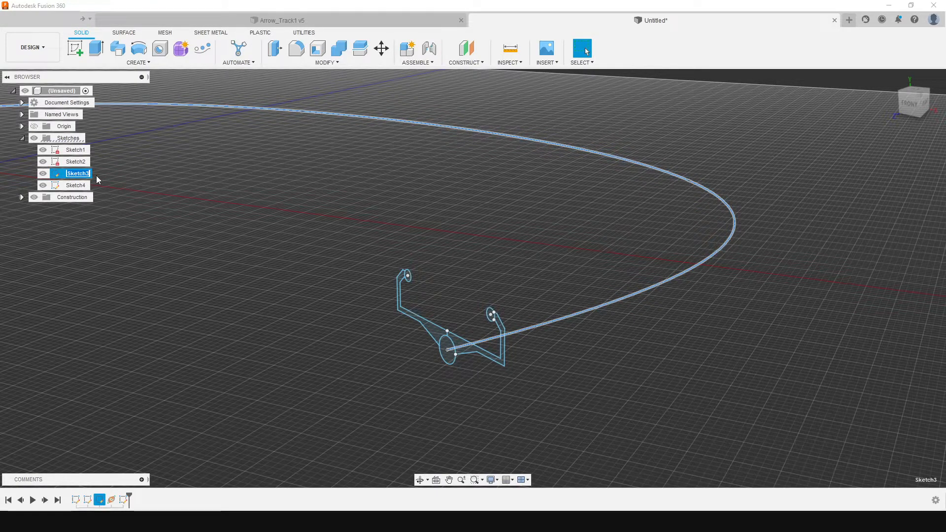
double_click(77, 185)
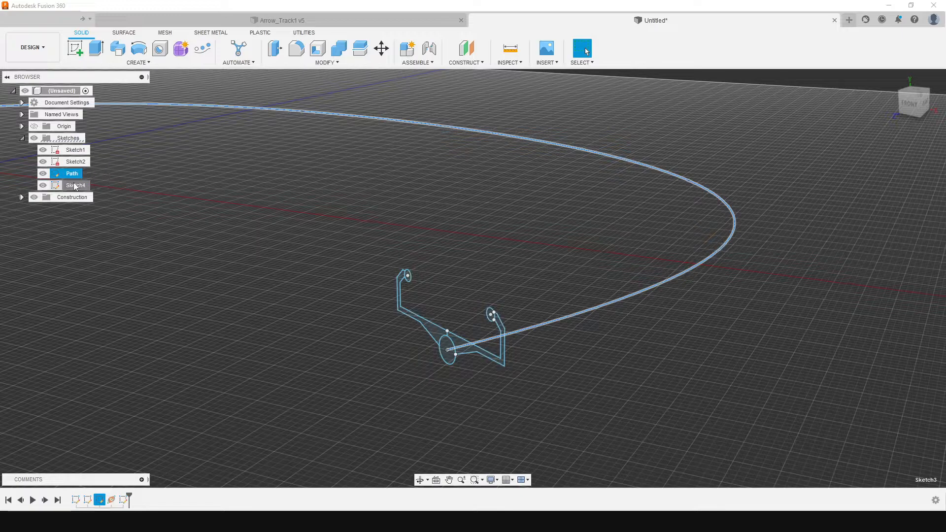
text(Profile)
key(Return)
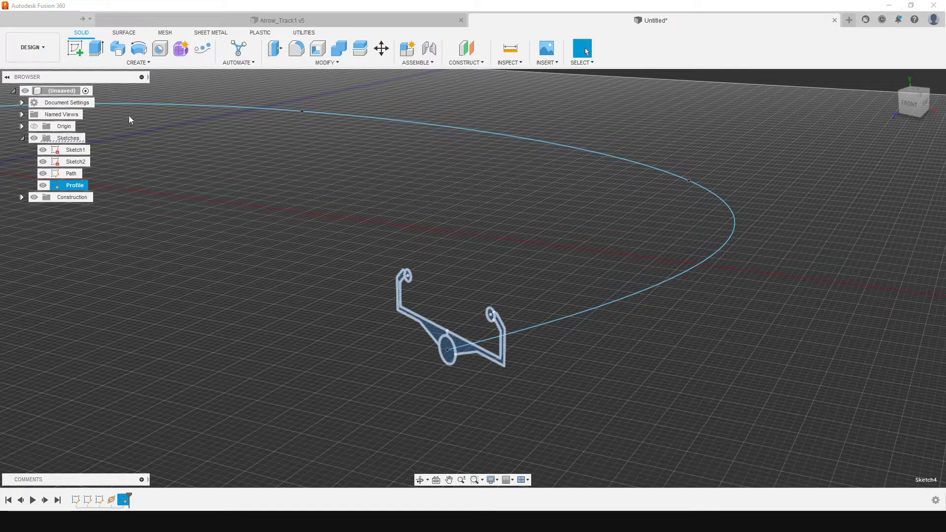
click(216, 139)
Sweep the large center circle along the full spline path as a new body, with single path and perpendicular orientation
click(118, 51)
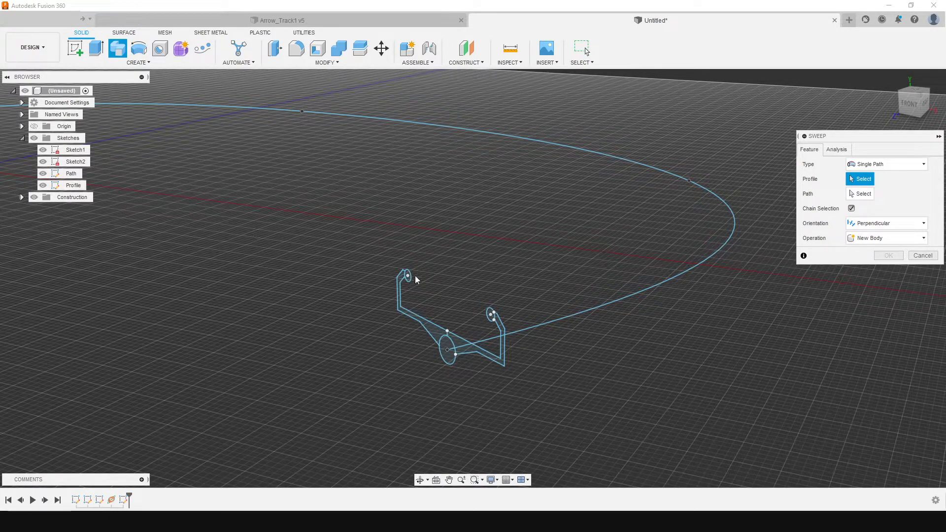
click(446, 354)
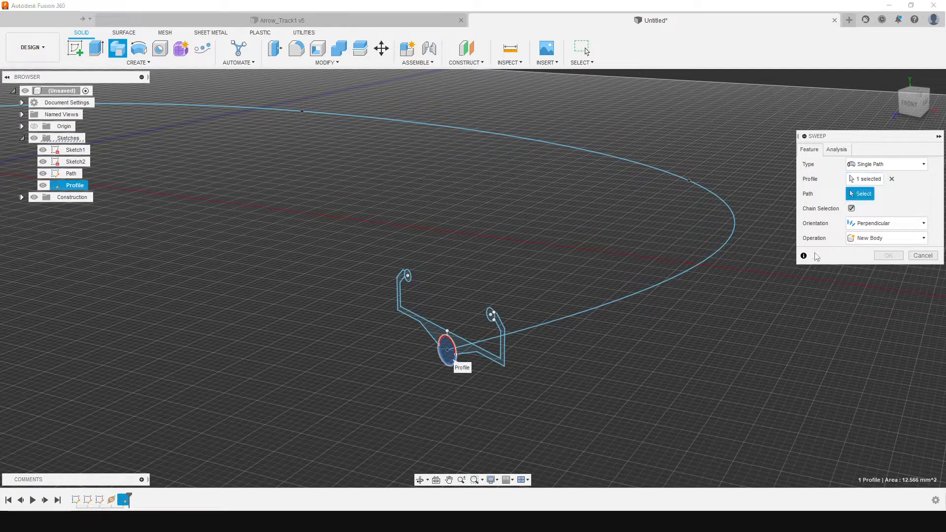
click(674, 279)
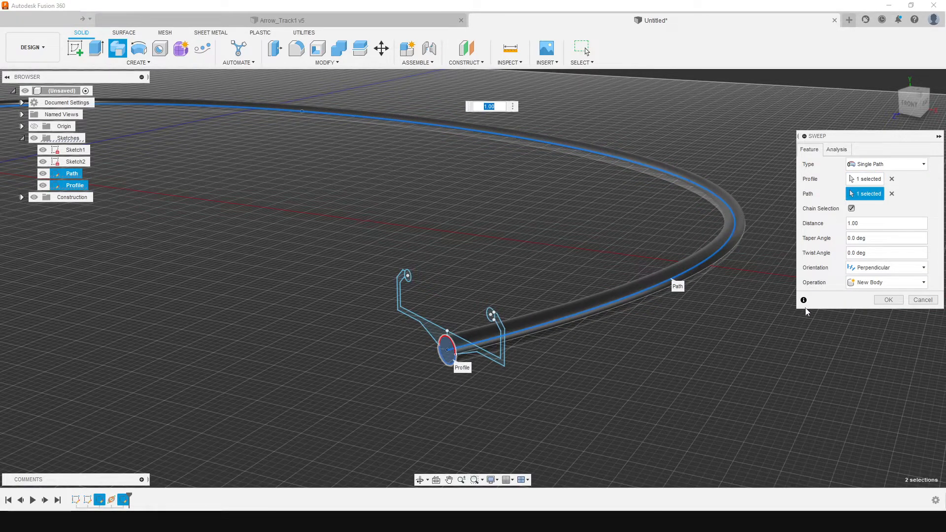
scroll(802, 333, down, 5)
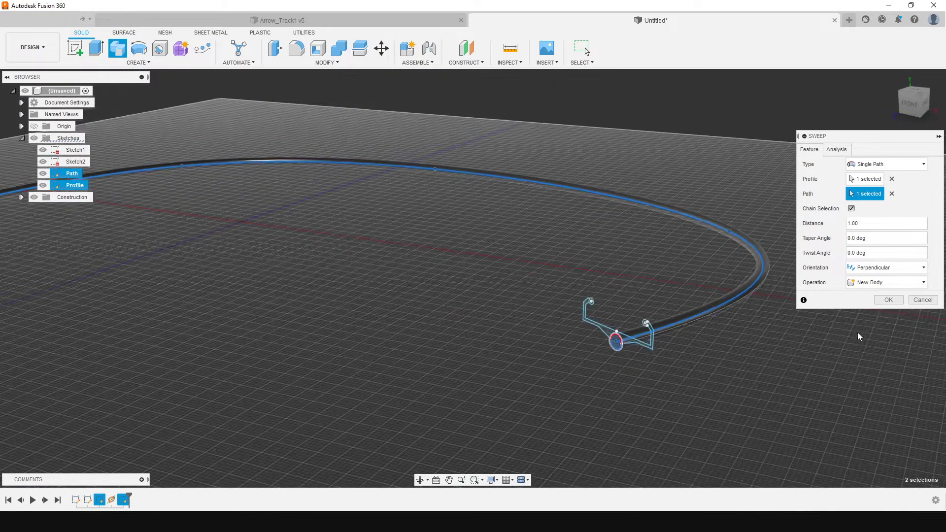
scroll(847, 345, up, 3)
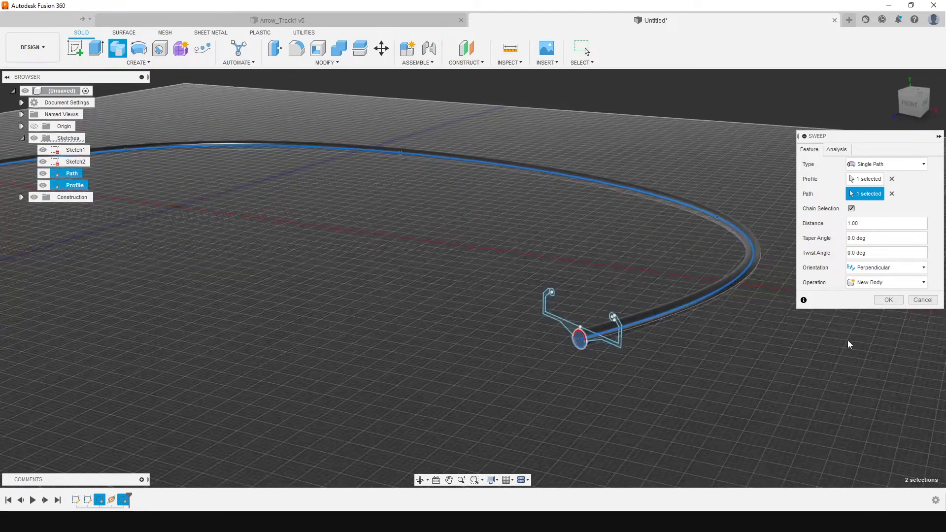
click(889, 300)
Make the Path and Profile sketches visible again
scroll(685, 337, up, 2)
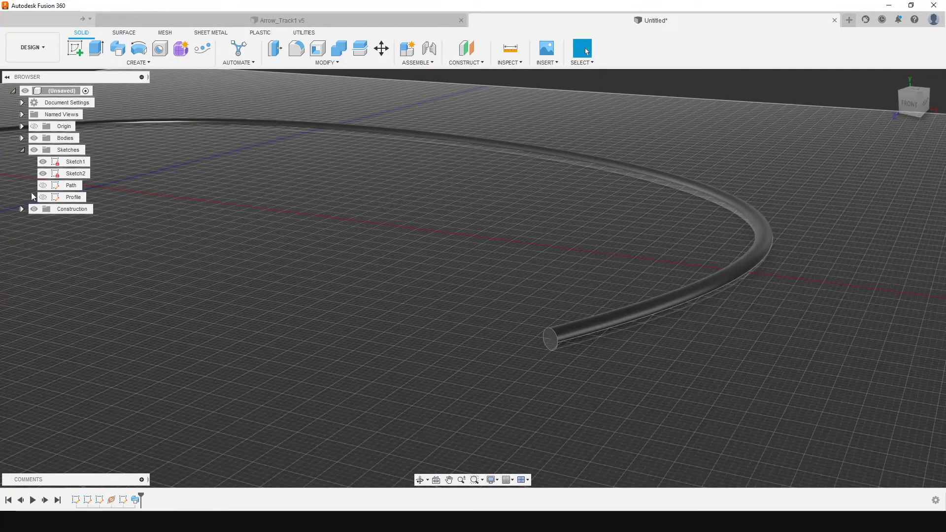
click(43, 185)
click(42, 197)
scroll(620, 353, down, 2)
scroll(617, 355, down, 3)
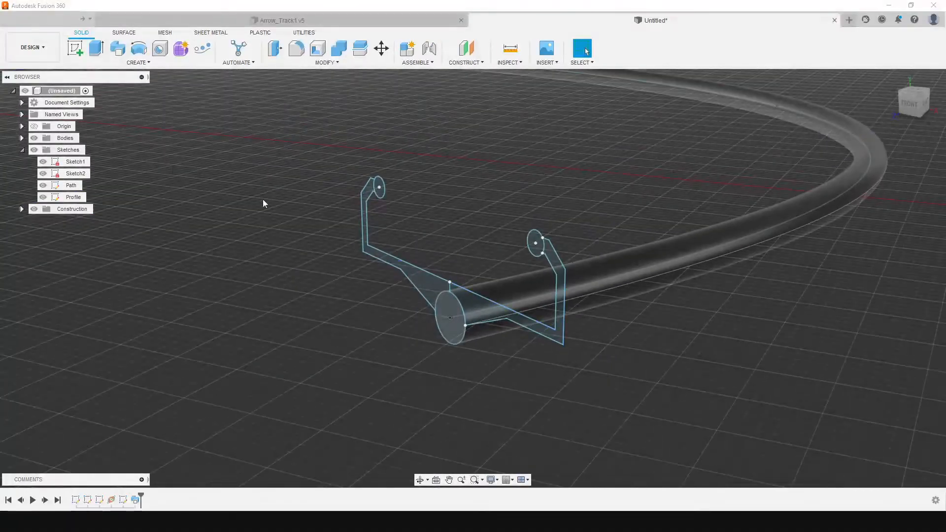
Sweep the small circle on the originally drawn hook along the full spline path as a new body
click(118, 48)
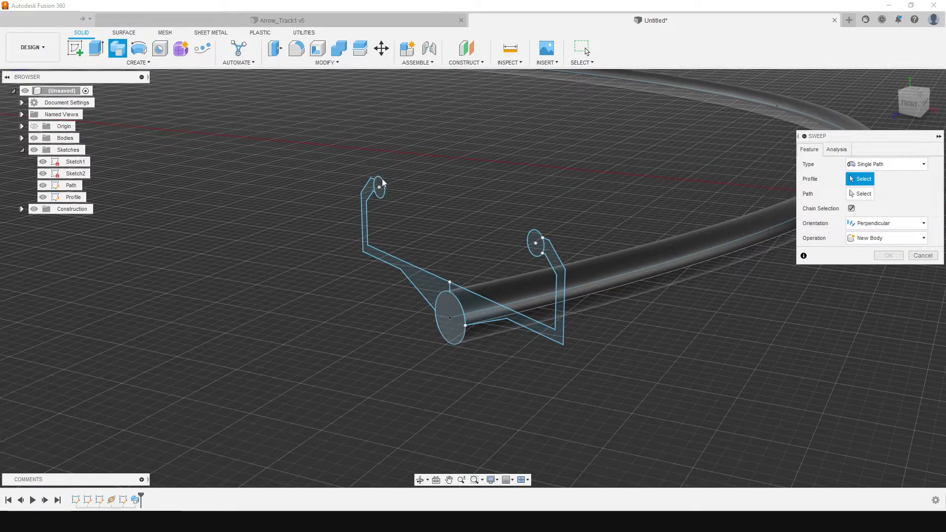
click(379, 187)
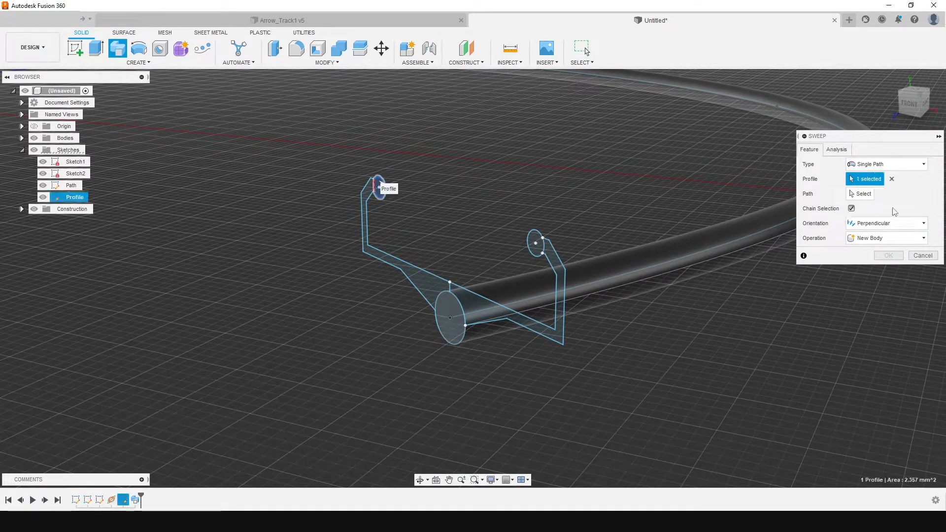
click(658, 270)
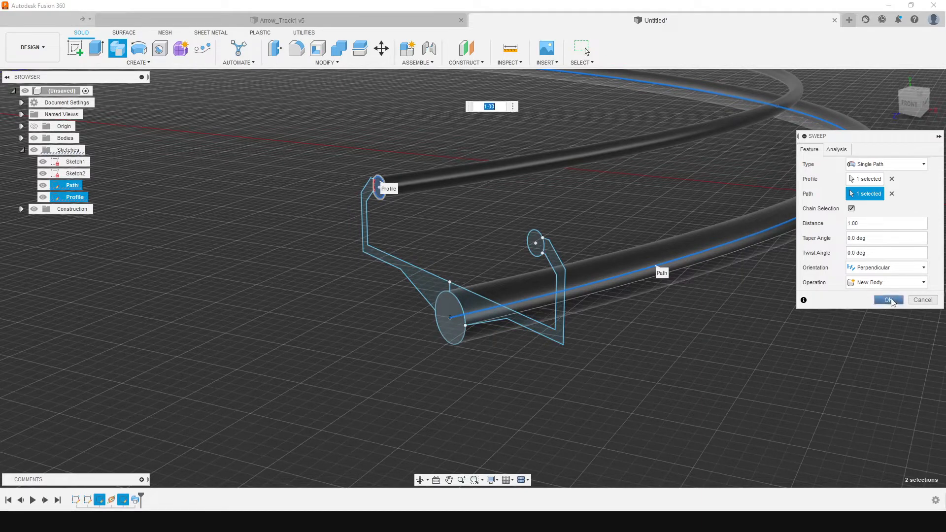
click(890, 300)
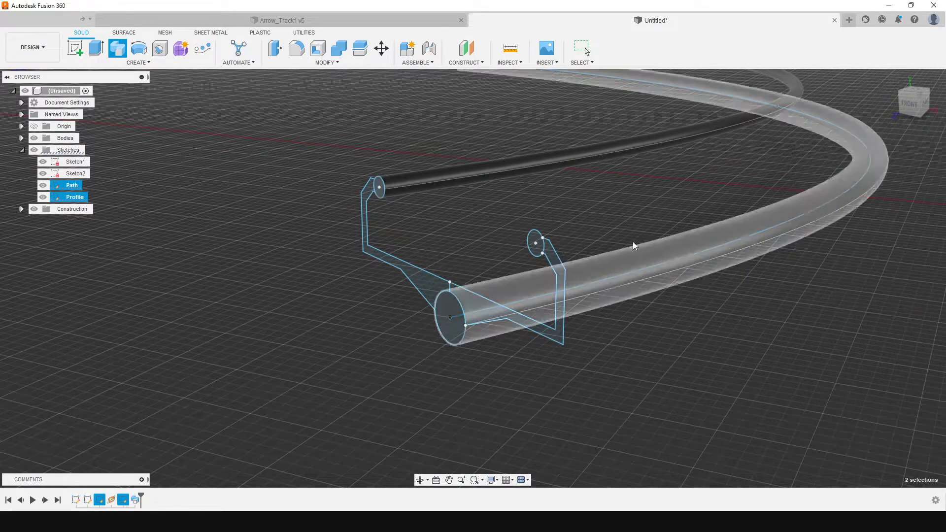
Sweep the small circle on the mirrored hook along the full spline path as a new body
click(118, 48)
click(535, 242)
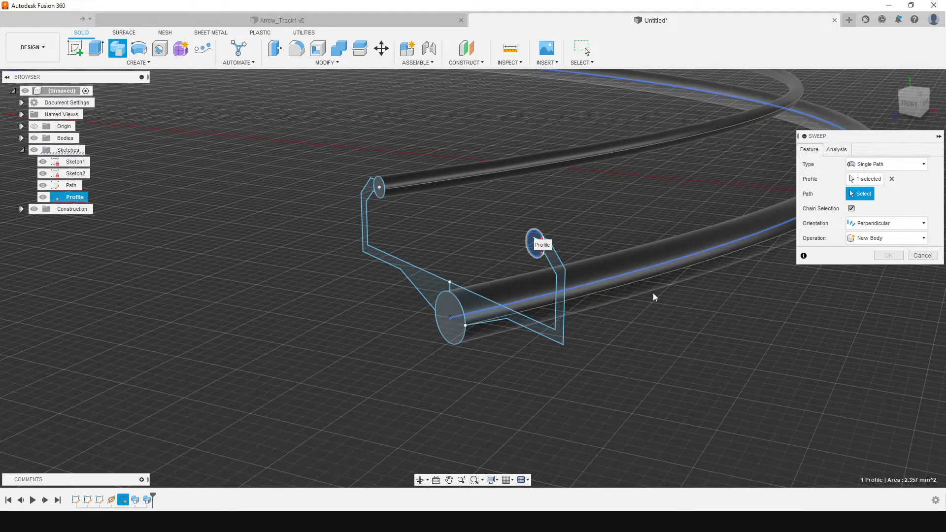
click(665, 290)
scroll(570, 353, down, 3)
scroll(606, 353, down, 2)
click(915, 100)
mouse_move(914, 102)
mouse_down()
mouse_move(860, 105)
mouse_move(853, 116)
mouse_move(880, 129)
mouse_up()
click(889, 300)
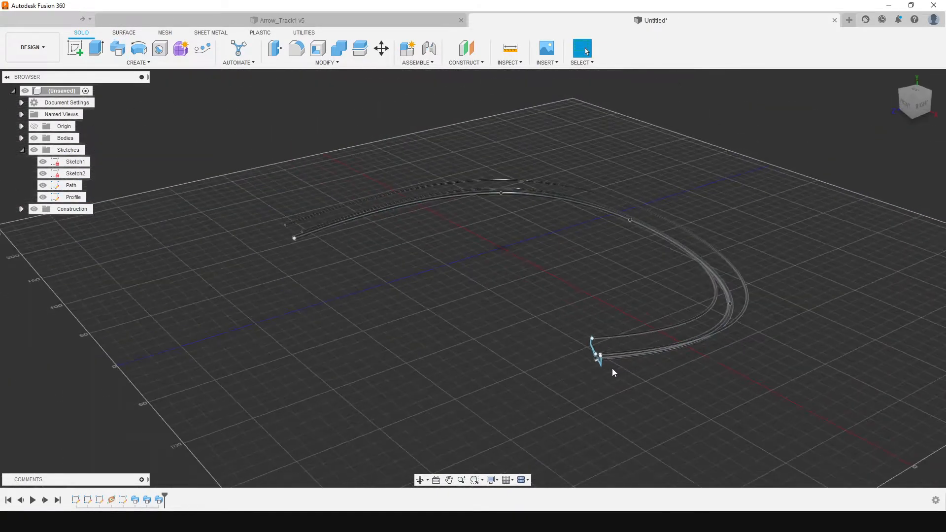
Rename the body of the large center tube as Spine
scroll(613, 368, up, 5)
drag(904, 104, 932, 103)
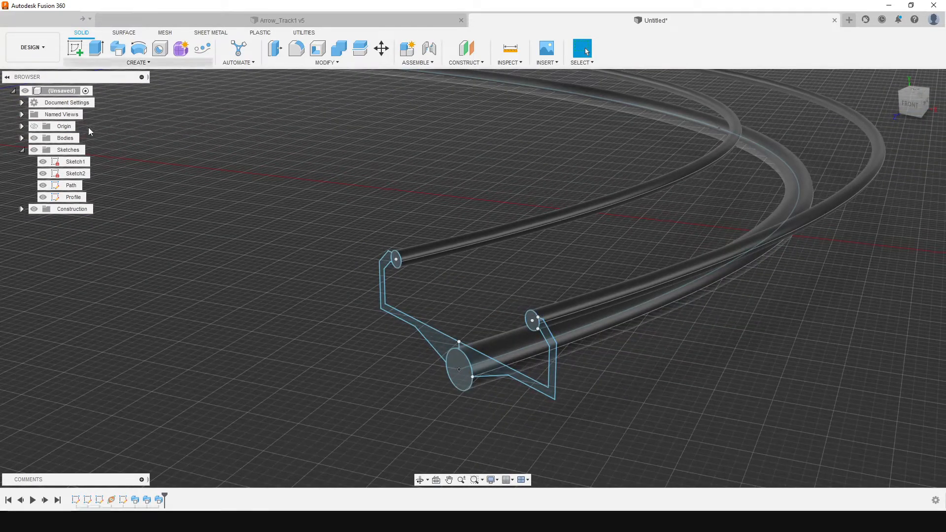
click(21, 138)
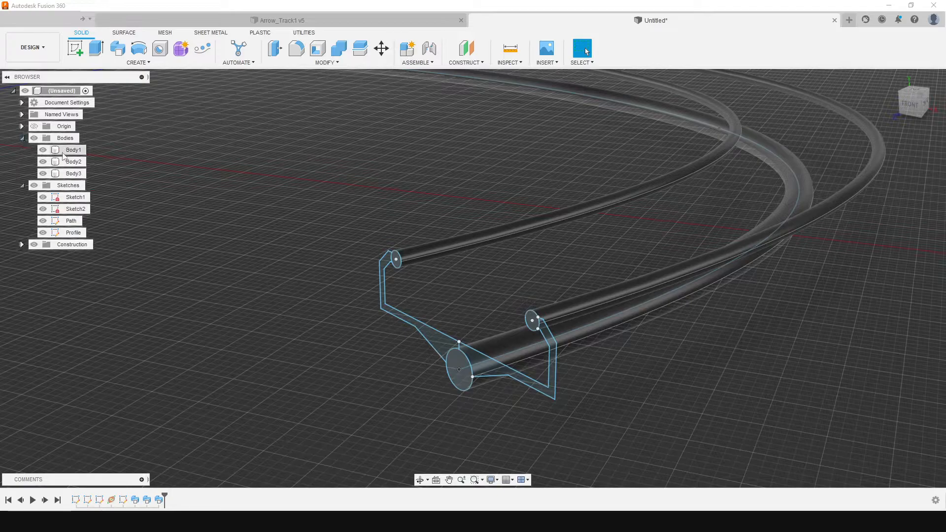
click(71, 150)
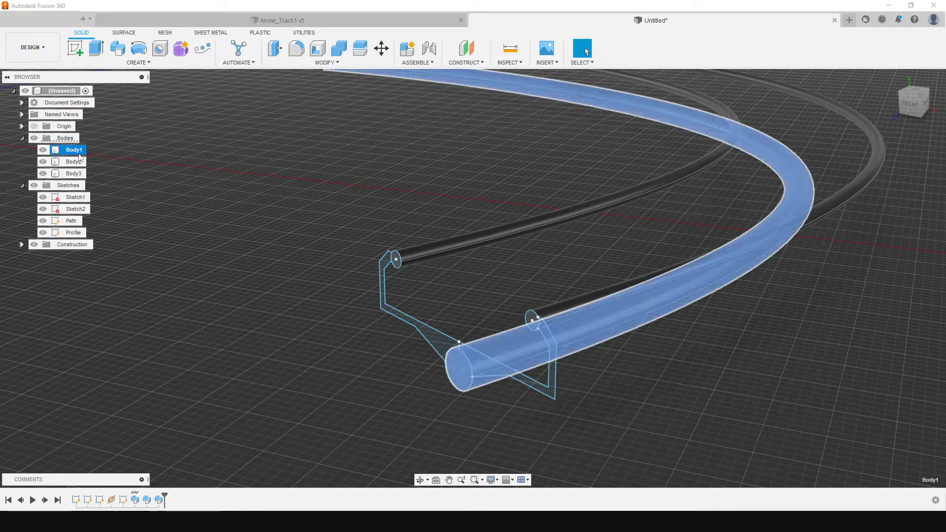
click(78, 151)
text(Spir)
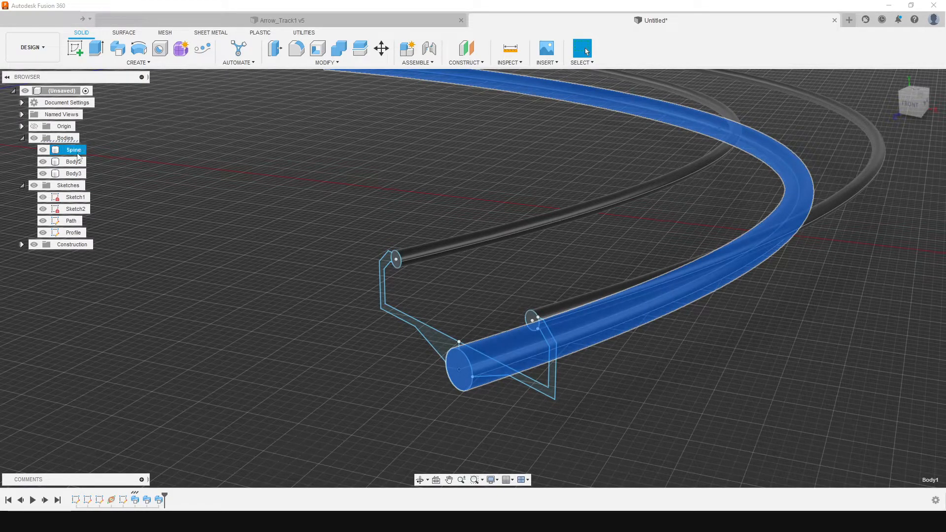
Rename the two small tube bodies as Left Rail and Right Rail
click(74, 161)
click(77, 162)
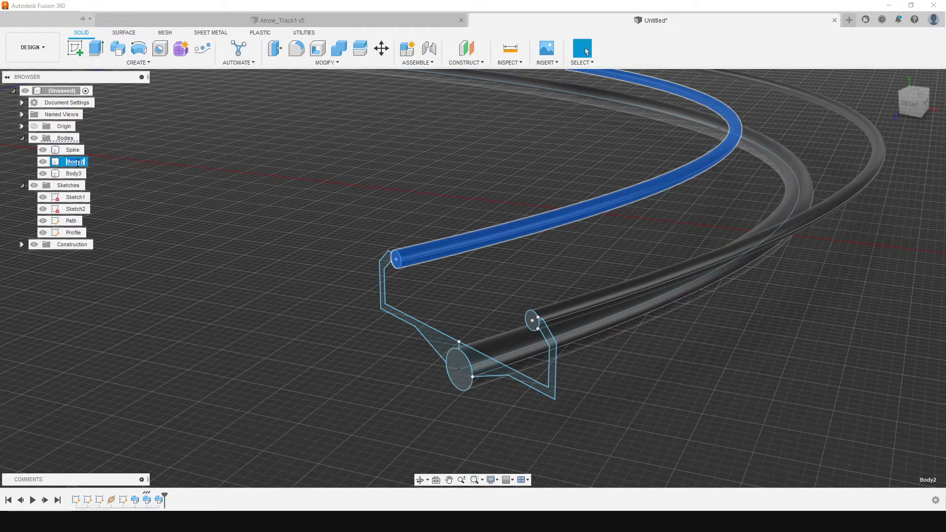
click(71, 174)
text(Right Rail)
key(Return)
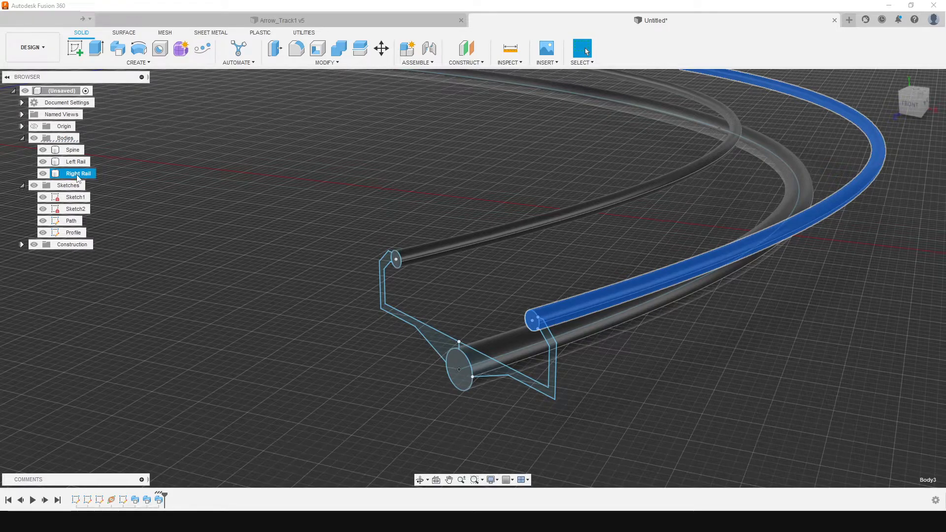
Set up a single-path sweep of both hook-shaped bracket profiles along the spline path, with chain selection and perpendicular orientation
click(118, 60)
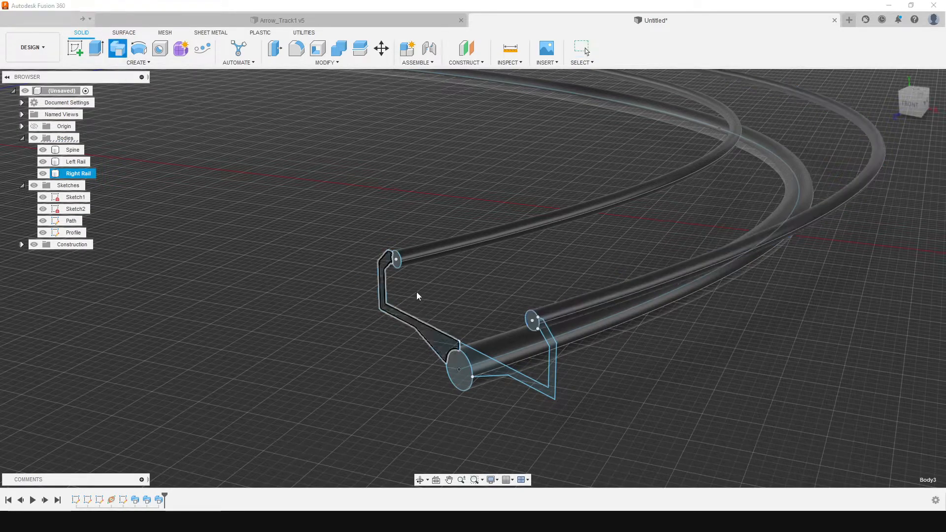
click(455, 357)
click(551, 356)
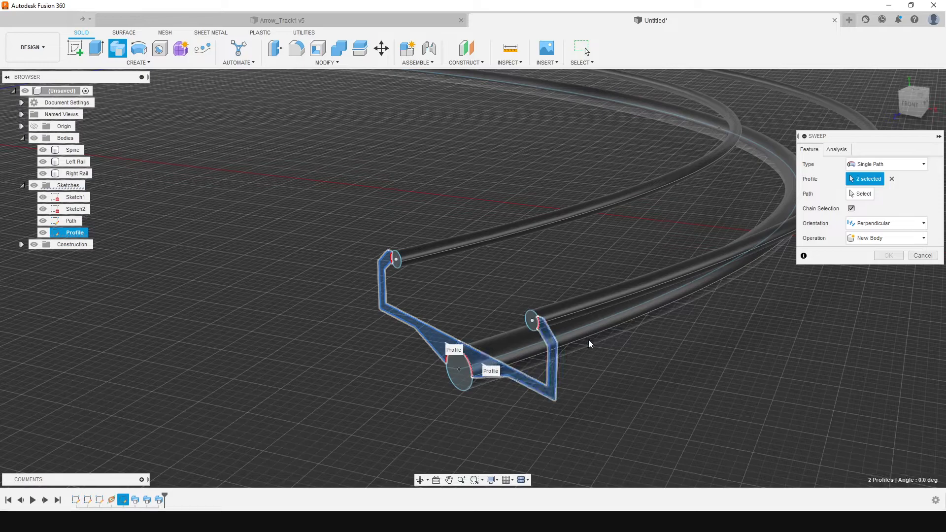
click(866, 194)
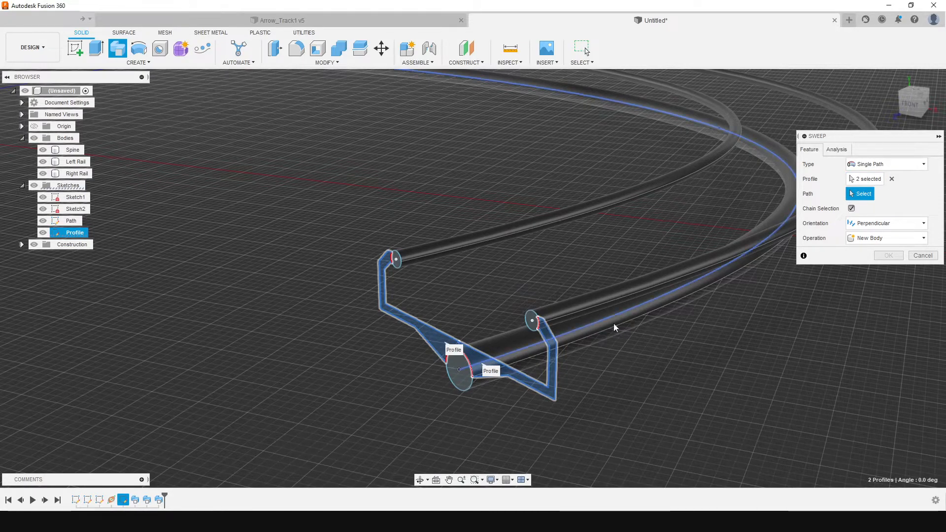
click(596, 262)
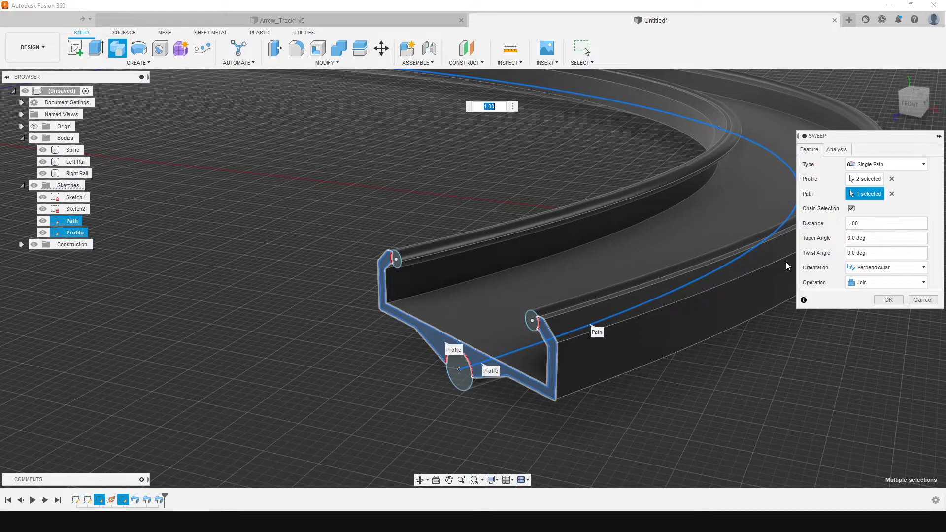
Shorten the bracket sweep to a distance of 0.002 at the path's start and create it as a new body
scroll(655, 327, down, 6)
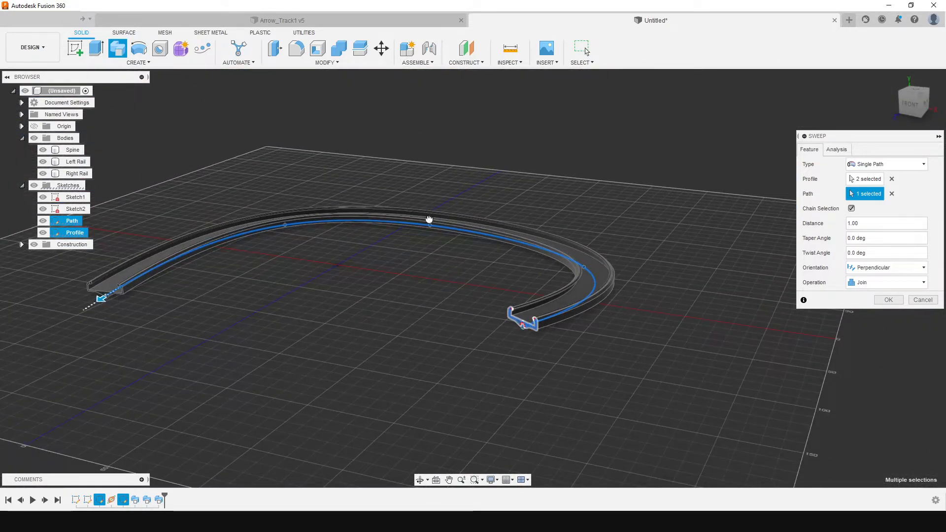
drag(533, 318, 534, 316)
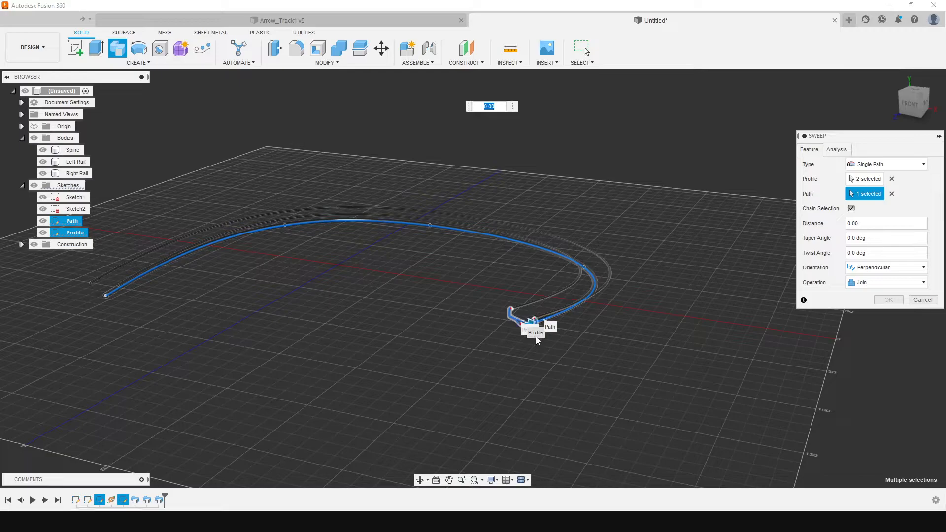
scroll(537, 329, up, 6)
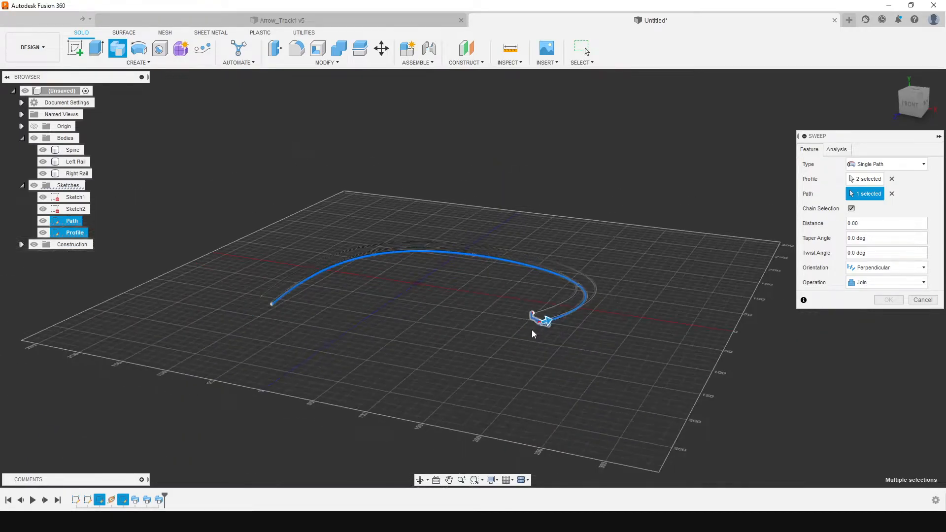
click(899, 104)
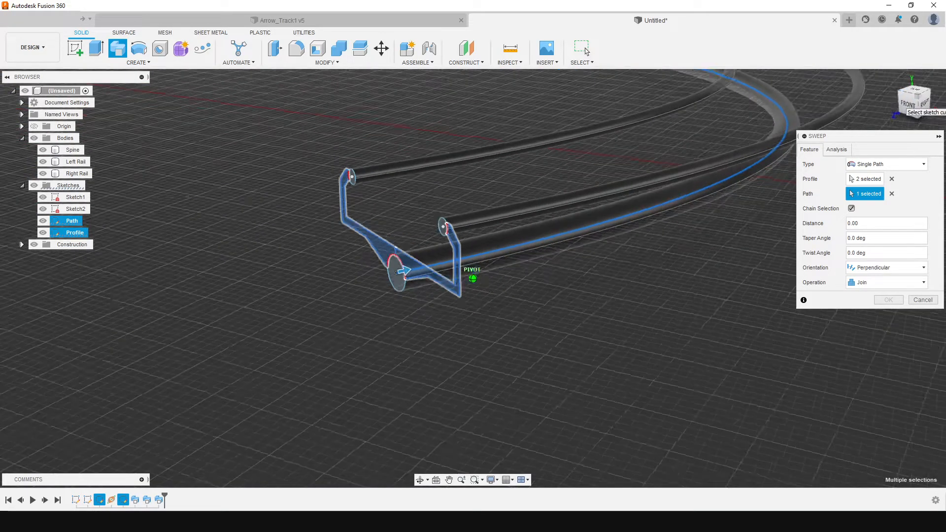
drag(405, 261, 407, 262)
scroll(419, 304, down, 4)
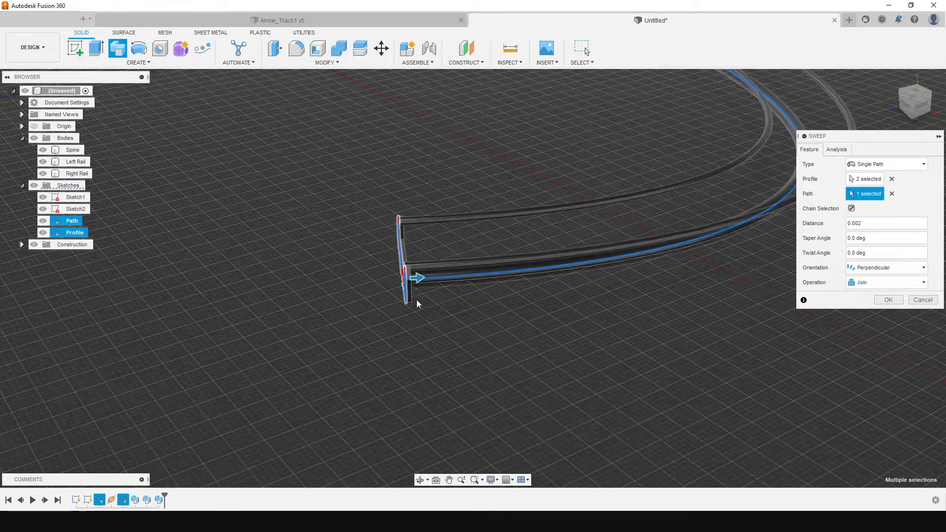
scroll(408, 286, up, 5)
scroll(422, 302, down, 3)
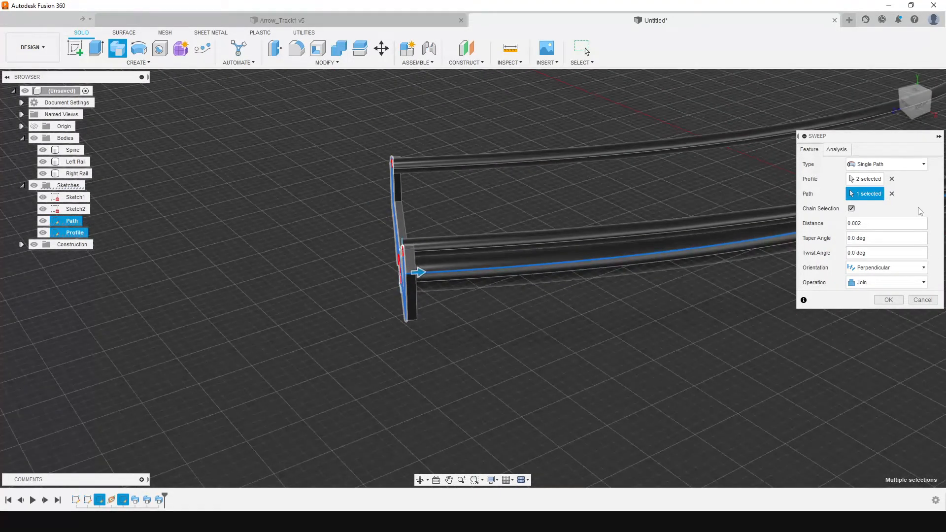
click(911, 114)
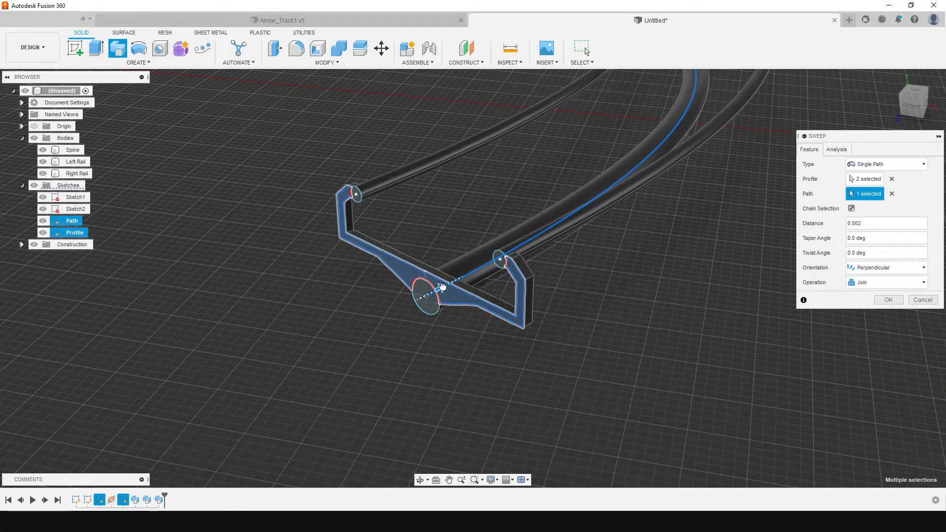
click(442, 286)
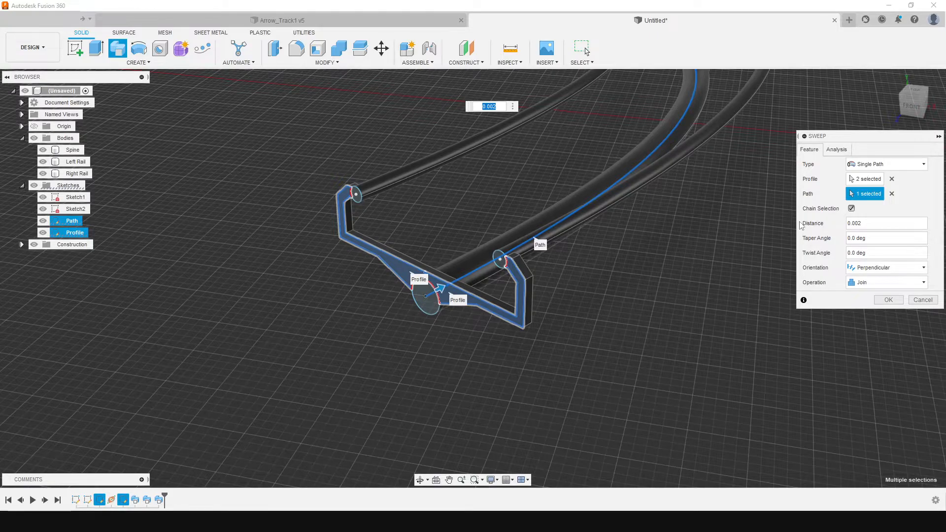
click(885, 282)
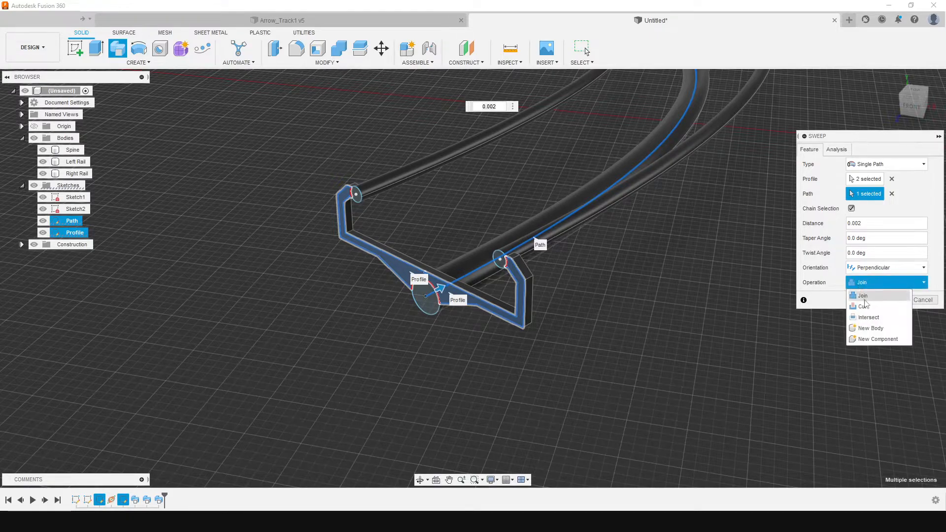
click(866, 328)
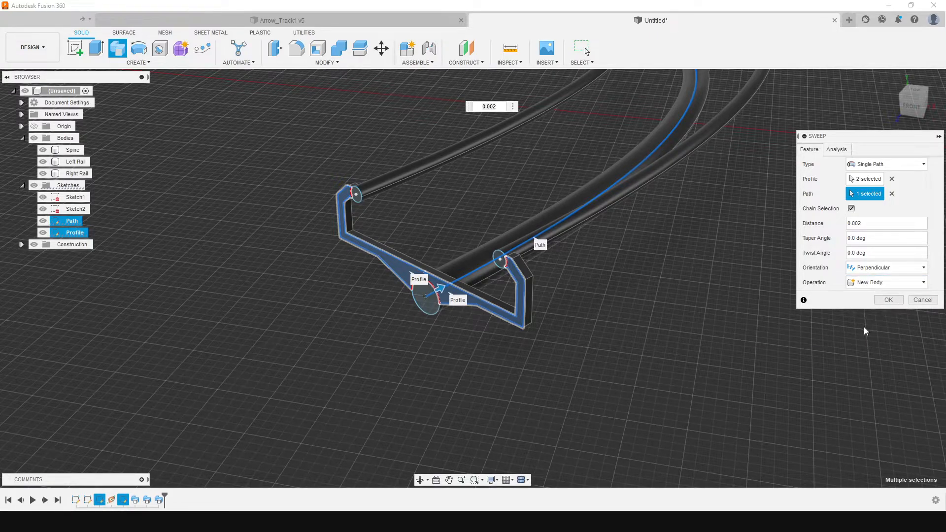
click(888, 301)
Set up a Pattern on Path of the new bracket body, using the spline path
mouse_move(909, 107)
mouse_down()
mouse_move(870, 104)
mouse_move(889, 104)
mouse_up()
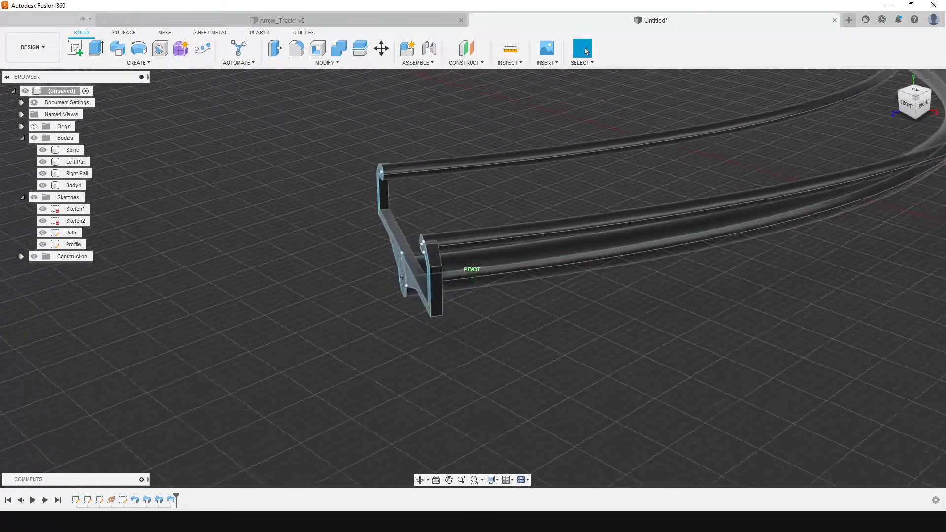
shift+middle_drag(332, 257, 350, 259)
click(84, 186)
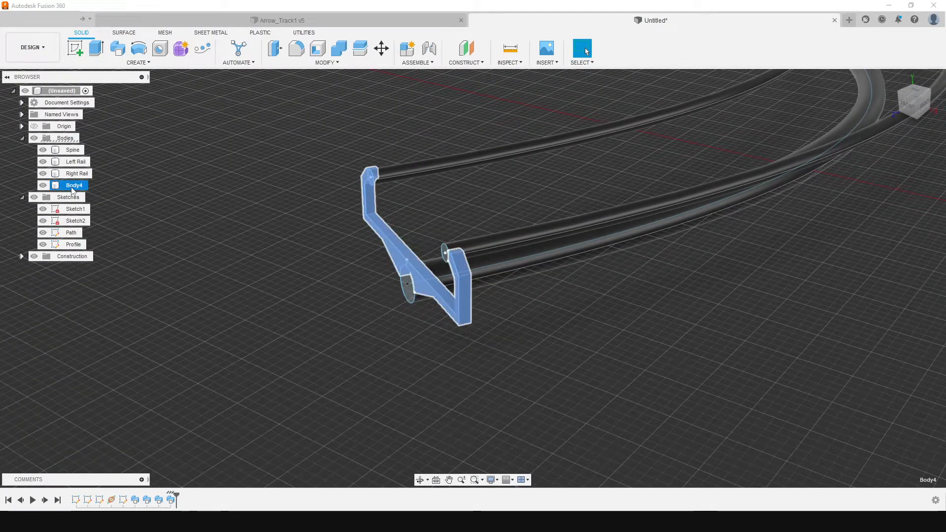
click(202, 48)
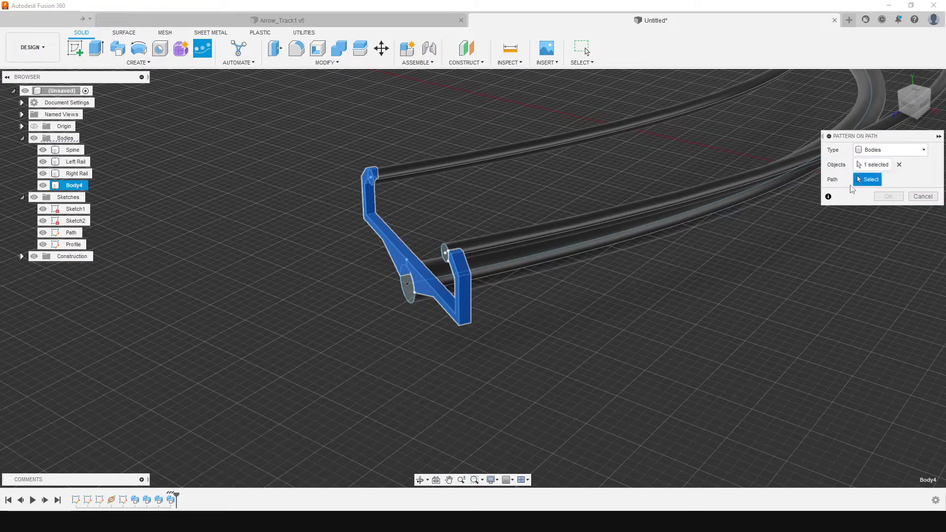
click(508, 267)
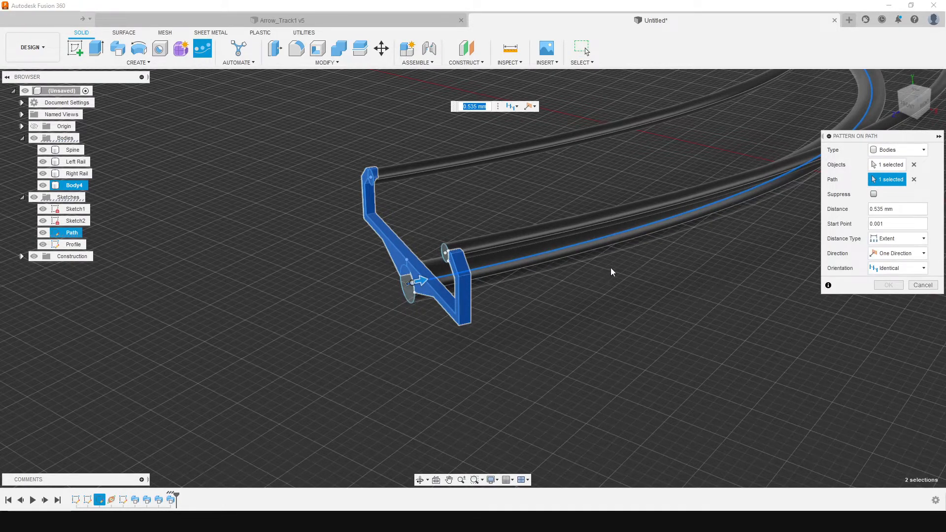
scroll(647, 295, down, 10)
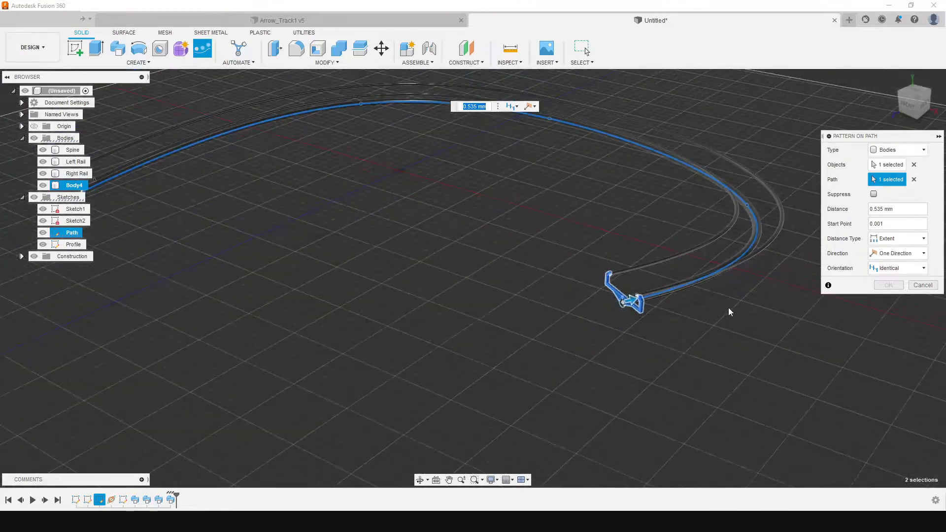
click(895, 150)
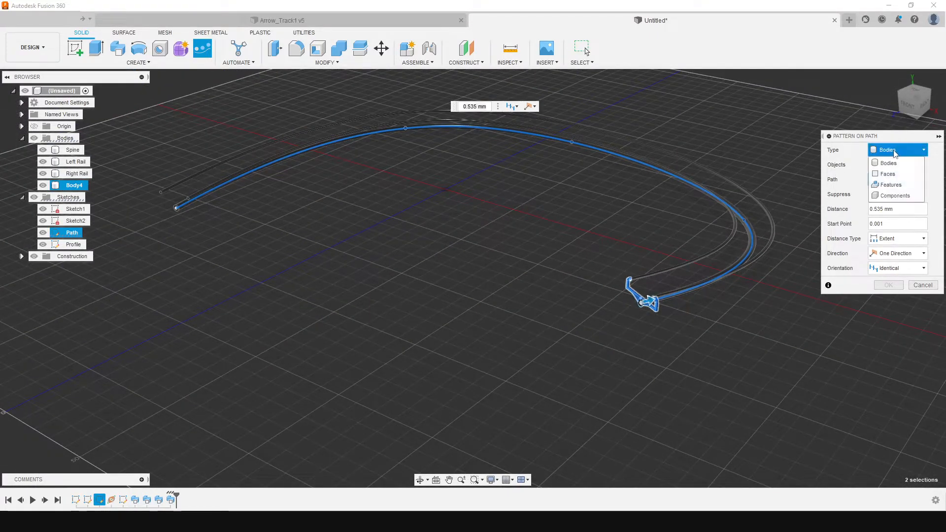
click(850, 155)
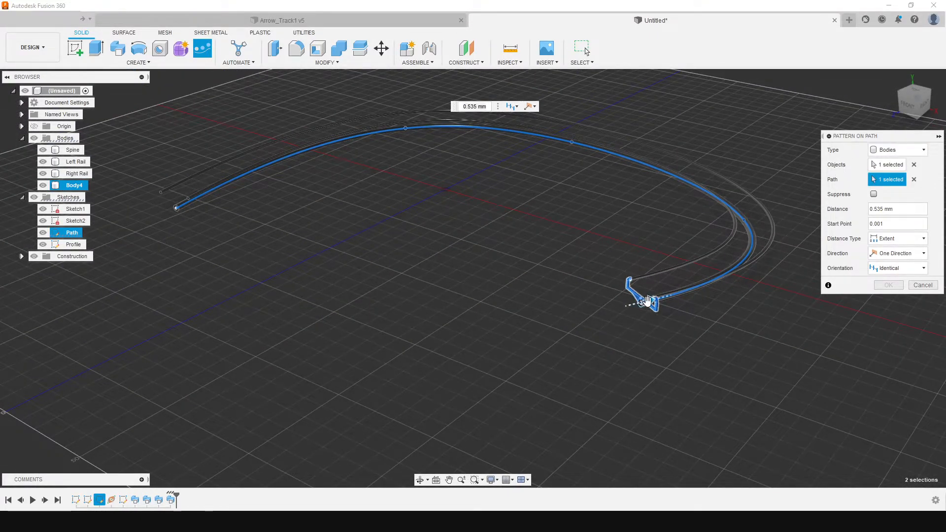
Extend the pattern distance to 599.803 mm, reaching the far end of the spline path
mouse_move(742, 218)
mouse_down()
mouse_move(596, 139)
mouse_move(308, 161)
mouse_move(171, 215)
mouse_move(190, 202)
mouse_up()
middle_drag(163, 227, 472, 277)
scroll(473, 277, down, 3)
scroll(425, 260, up, 10)
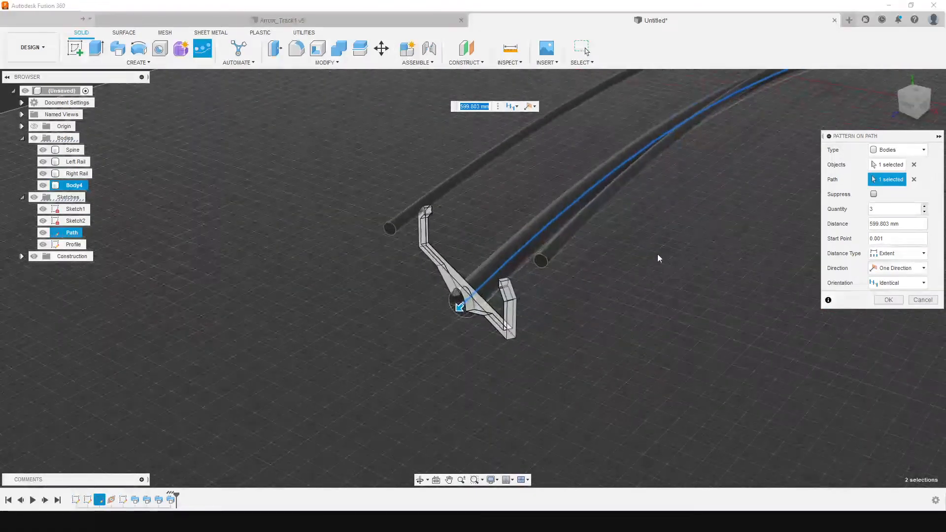
Set the pattern's orientation to Path Direction
click(897, 283)
click(899, 306)
click(897, 283)
click(890, 297)
click(897, 283)
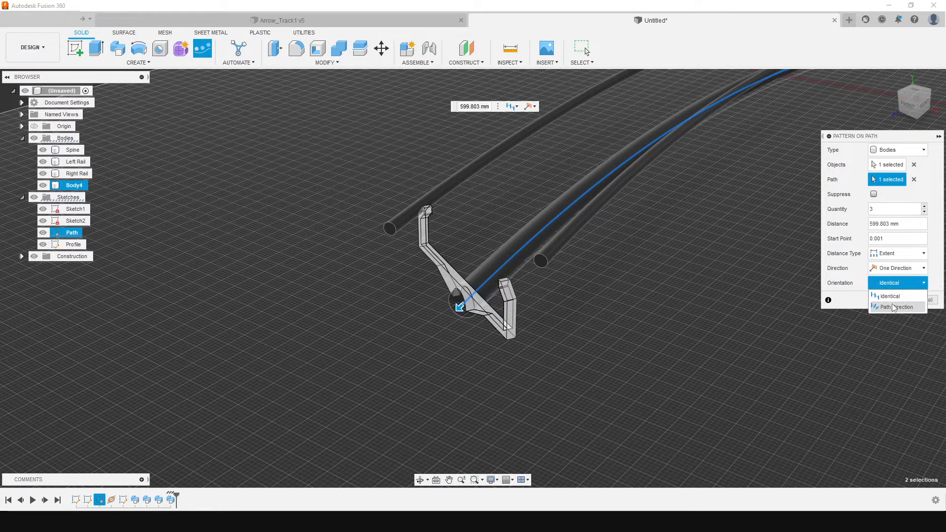
click(894, 307)
Set the quantity of brackets in the path pattern to 27
drag(913, 110, 890, 108)
middle_drag(646, 225, 295, 250)
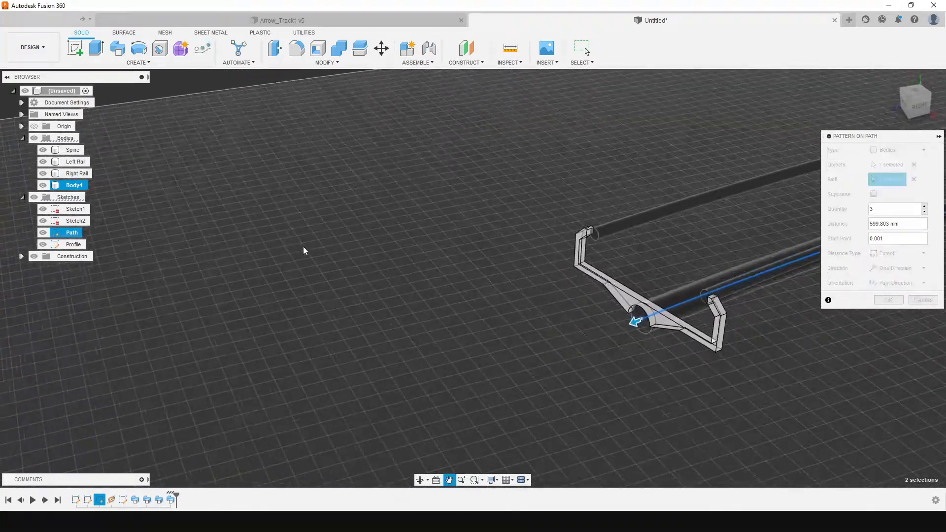
scroll(379, 249, up, 4)
scroll(432, 259, down, 12)
middle_drag(650, 287, 563, 271)
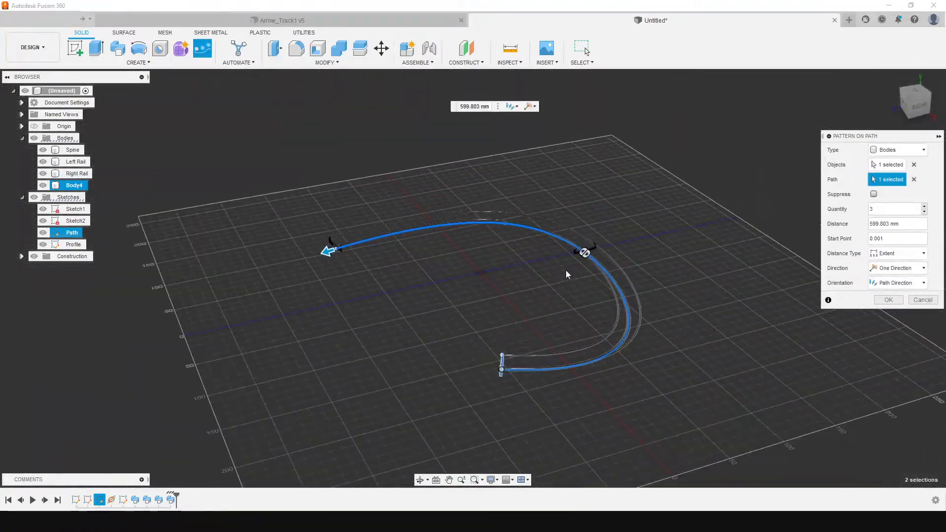
scroll(591, 241, up, 3)
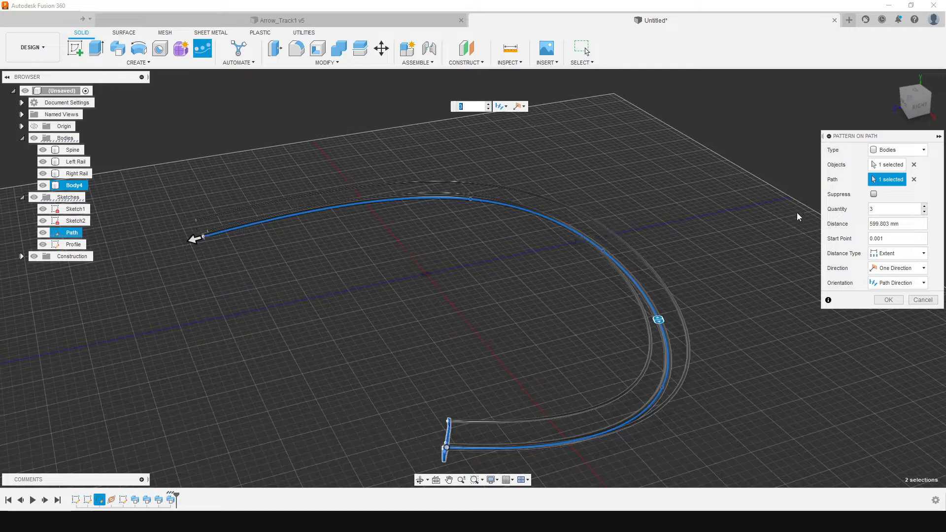
drag(660, 322, 321, 236)
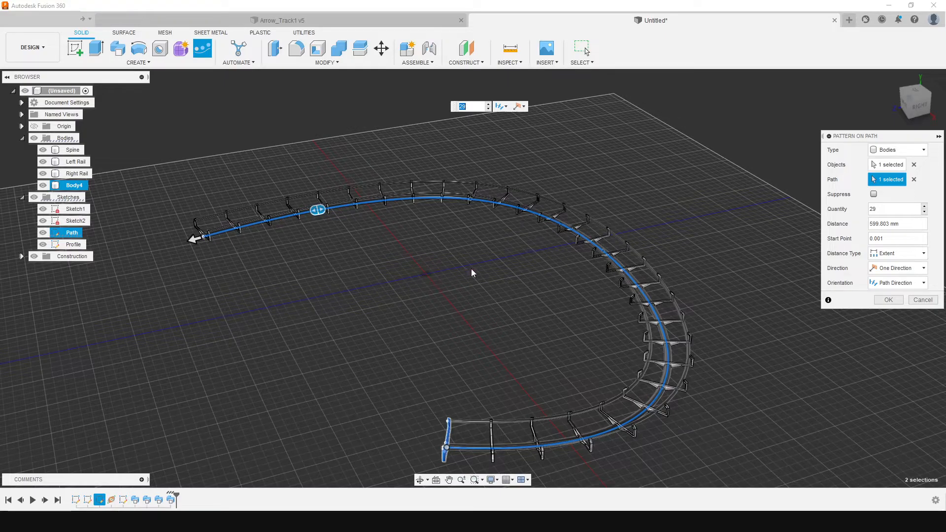
scroll(468, 311, up, 3)
middle_drag(515, 423, 504, 280)
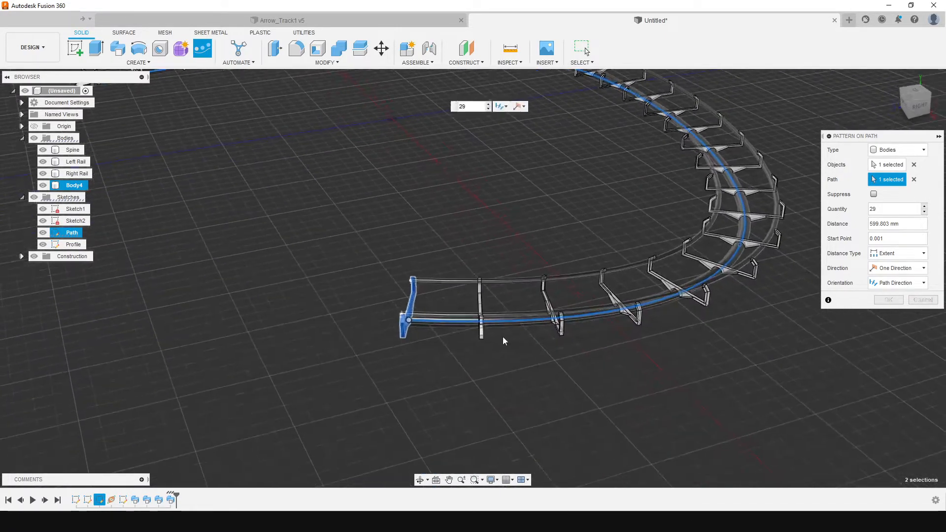
scroll(503, 341, down, 2)
click(925, 213)
click(924, 212)
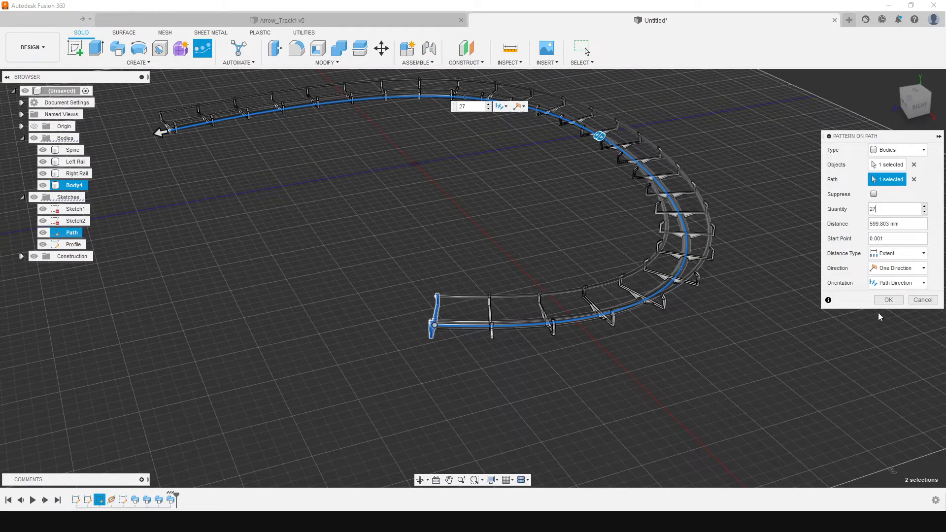
Complete the bracket Pattern on Path and check the brackets around the track's starting end
click(889, 301)
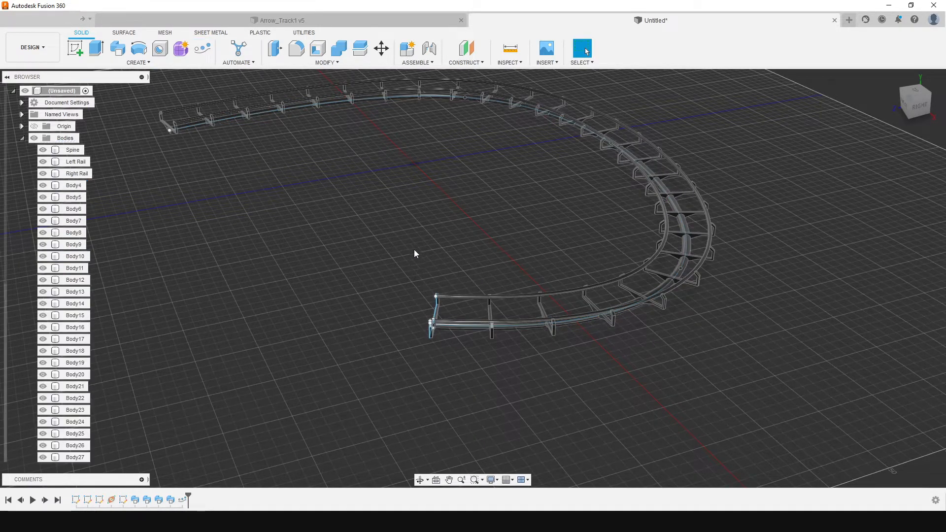
middle_drag(383, 231, 478, 292)
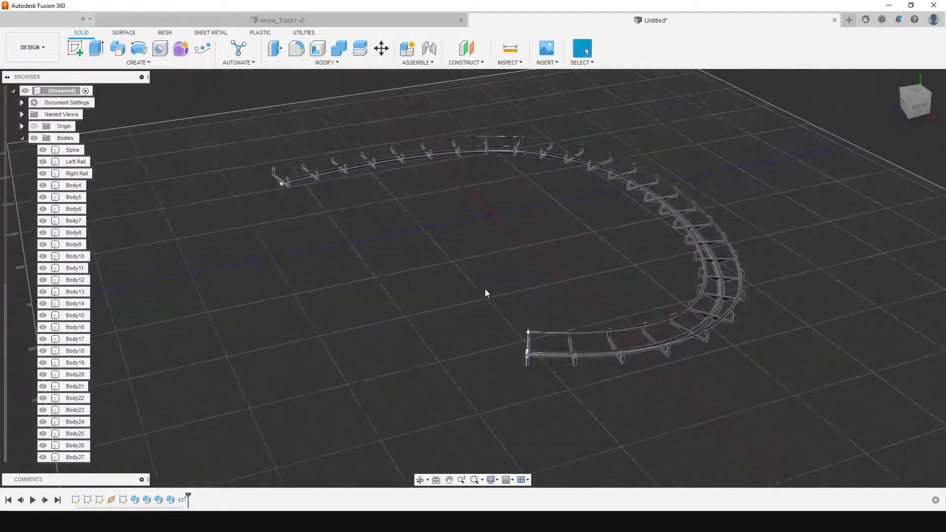
click(892, 78)
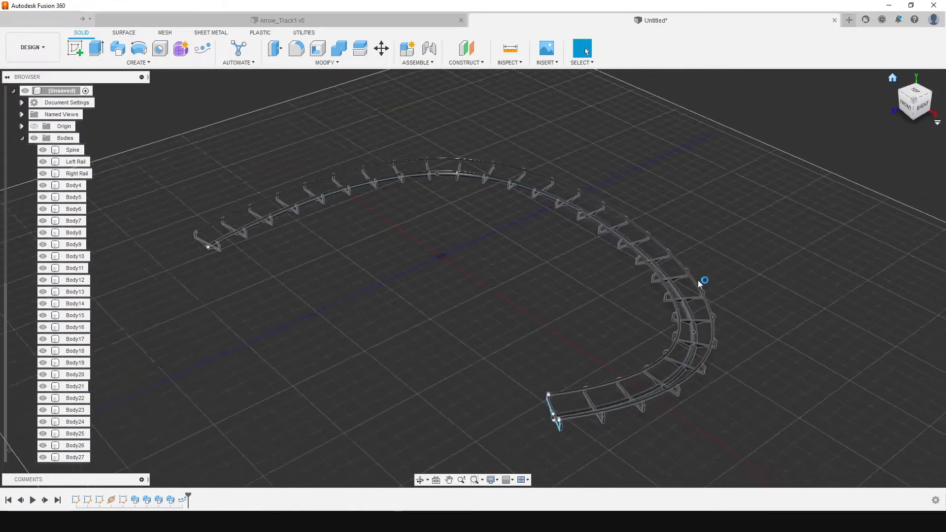
scroll(659, 371, up, 3)
scroll(628, 402, up, 5)
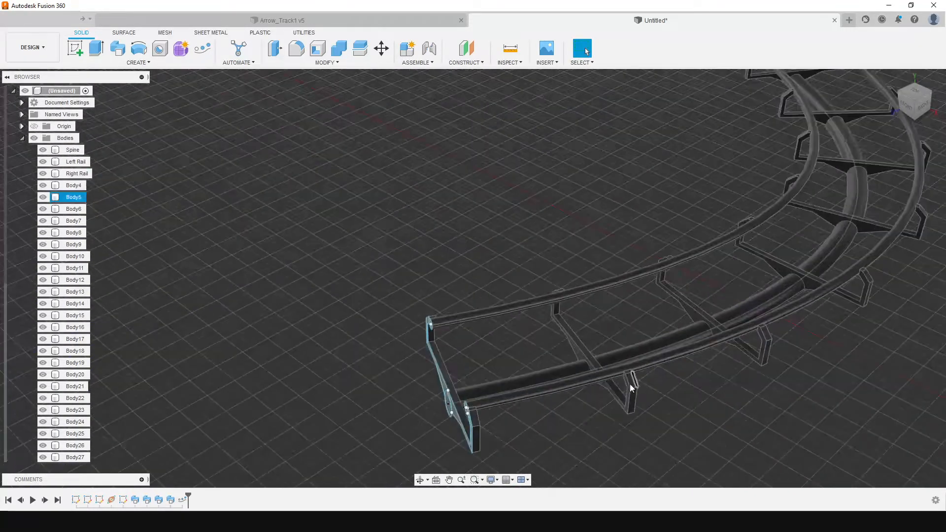
drag(910, 105, 931, 99)
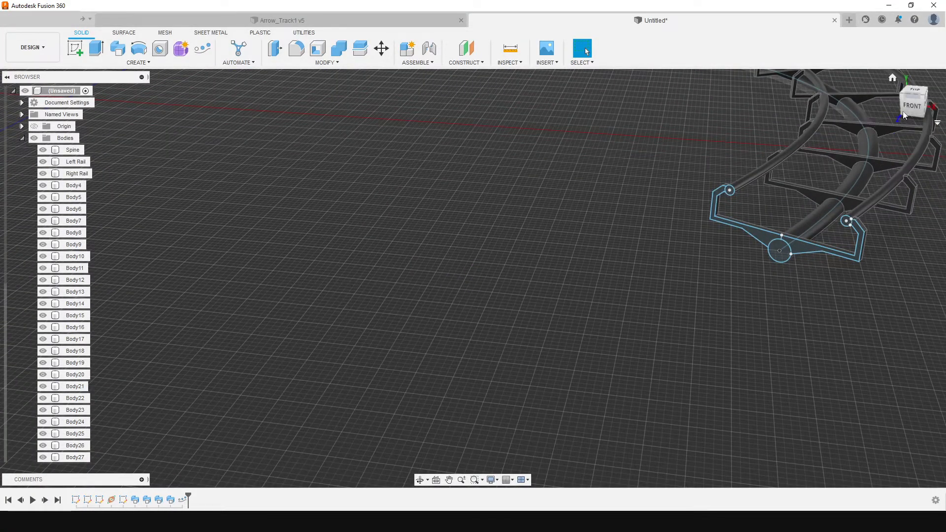
shift+middle_drag(794, 216, 696, 290)
scroll(696, 289, down, 5)
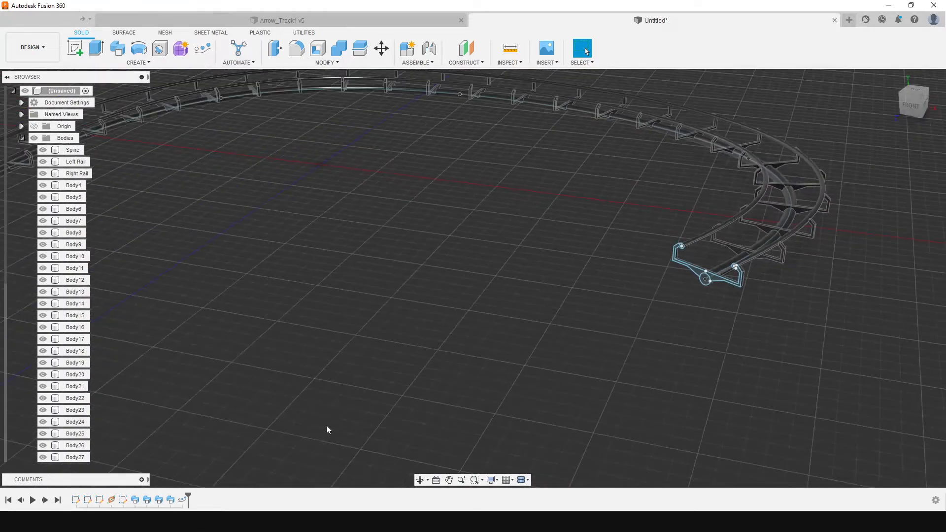
Open the Profile sketch for editing
click(22, 139)
click(22, 150)
click(47, 189)
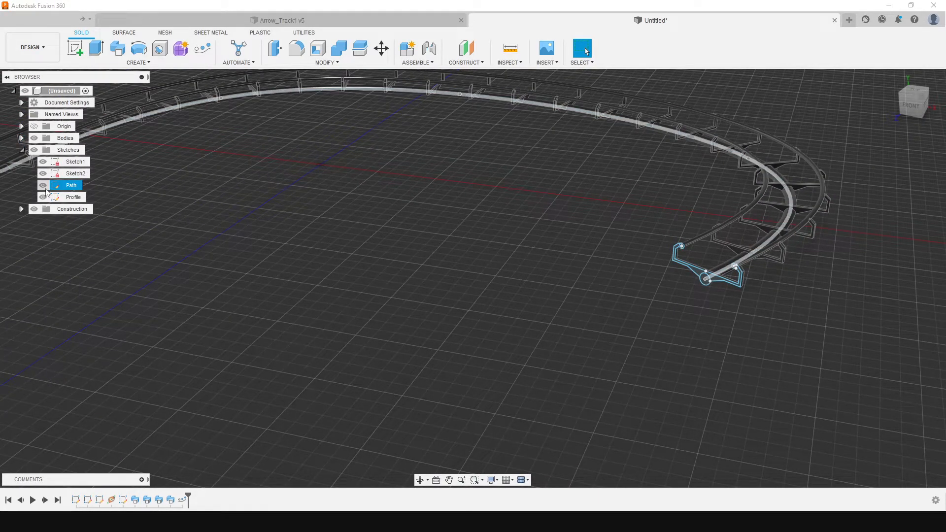
click(69, 197)
double_click(69, 197)
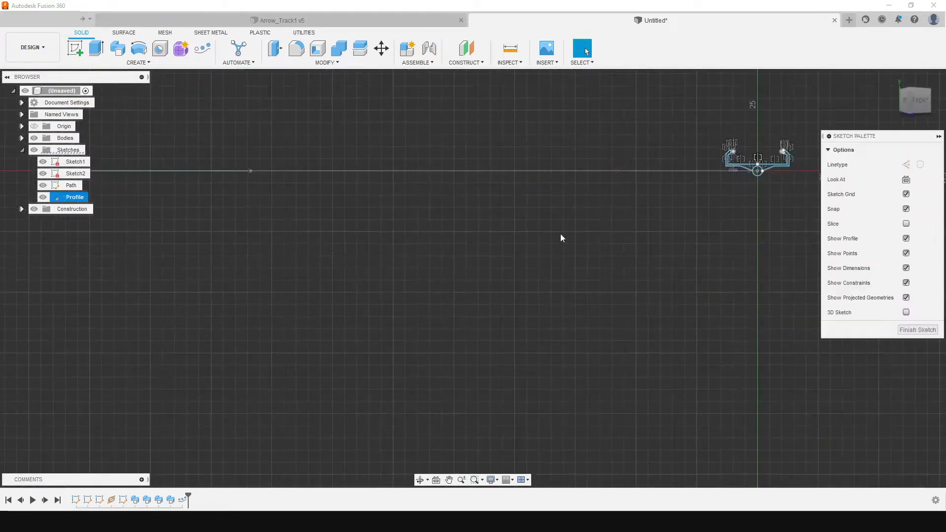
scroll(776, 150, up, 5)
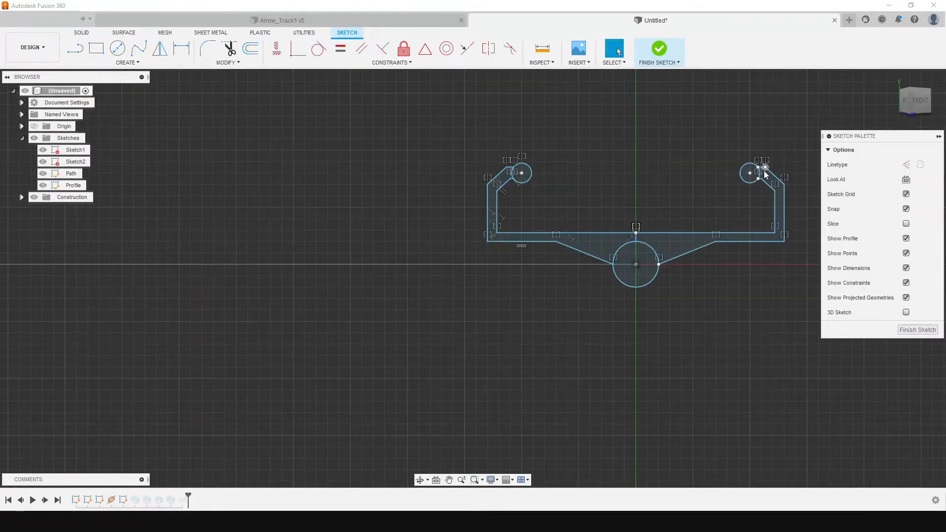
Rotate the entire Profile sketch geometry by -10 degrees about the spine circle's centre using Move/Copy, and finish the sketch
mouse_move(235, 92)
mouse_down()
mouse_move(463, 232)
mouse_move(702, 344)
mouse_up()
click(236, 62)
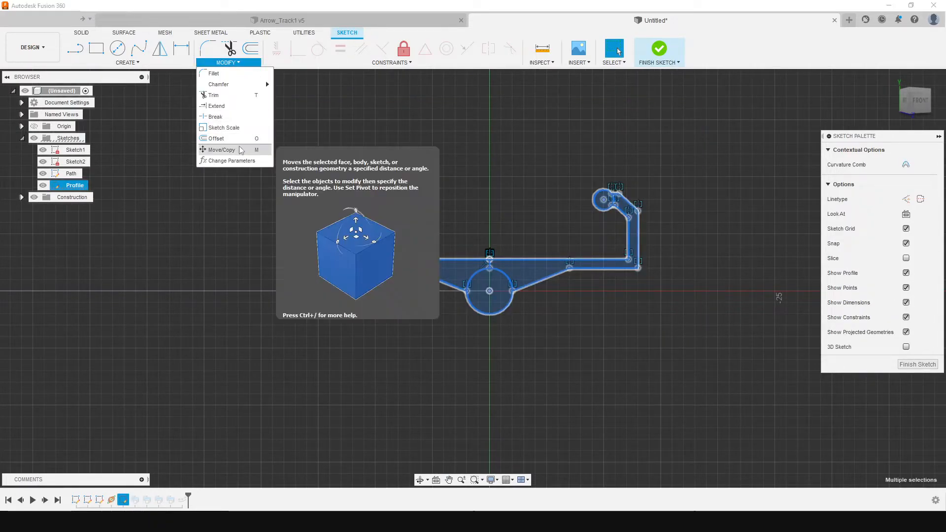
click(221, 149)
click(772, 180)
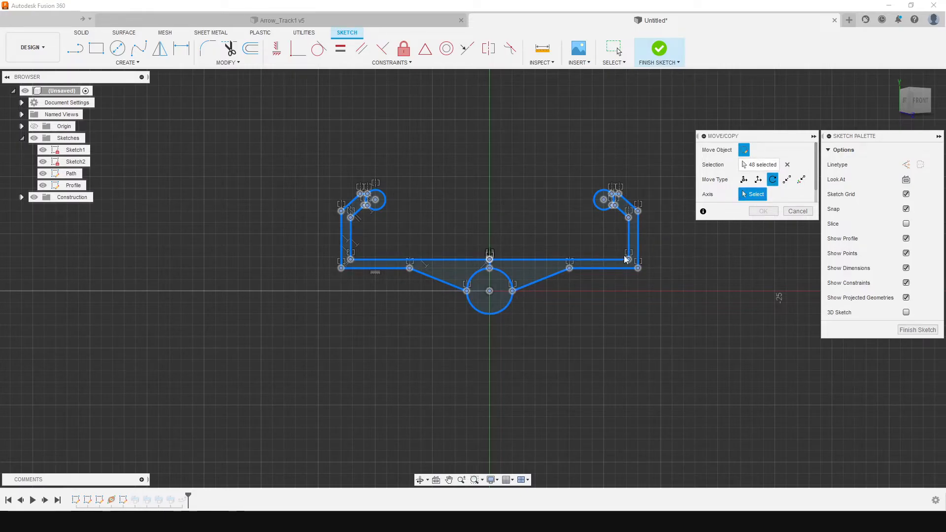
click(512, 295)
drag(540, 290, 542, 283)
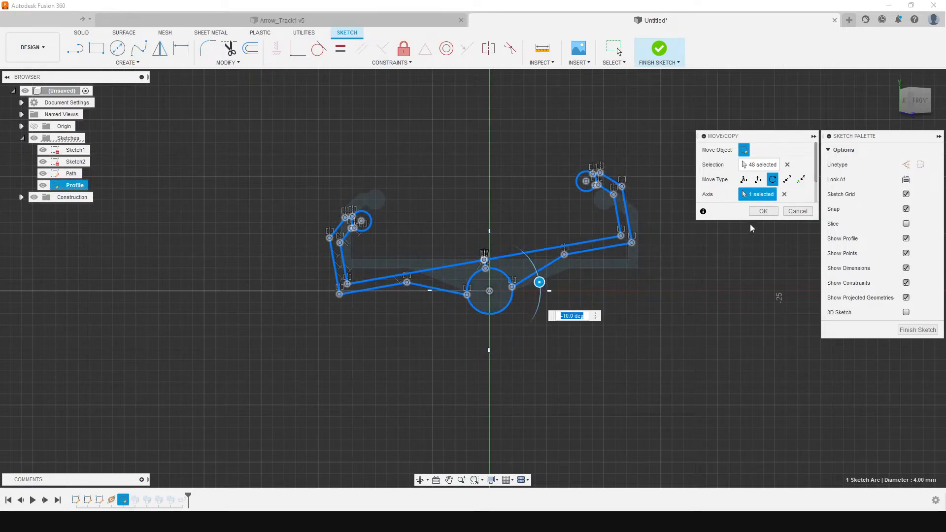
click(763, 212)
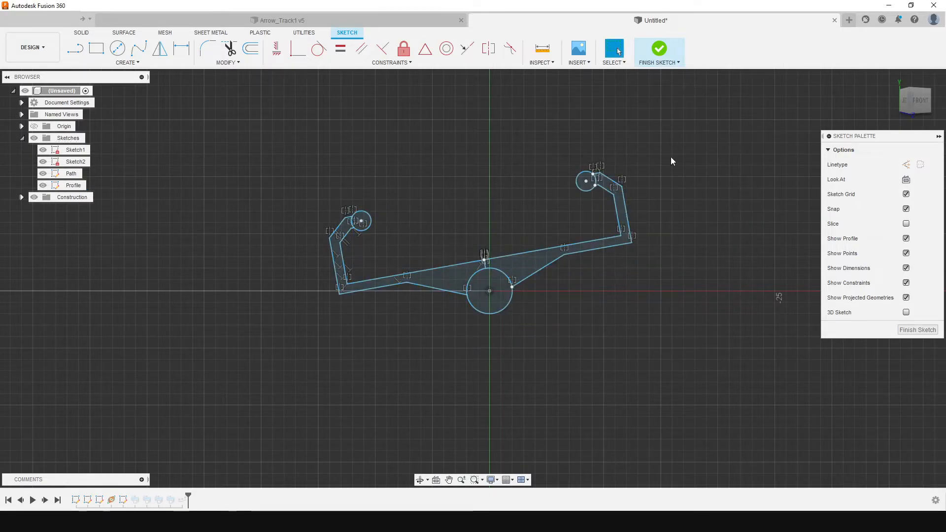
click(660, 54)
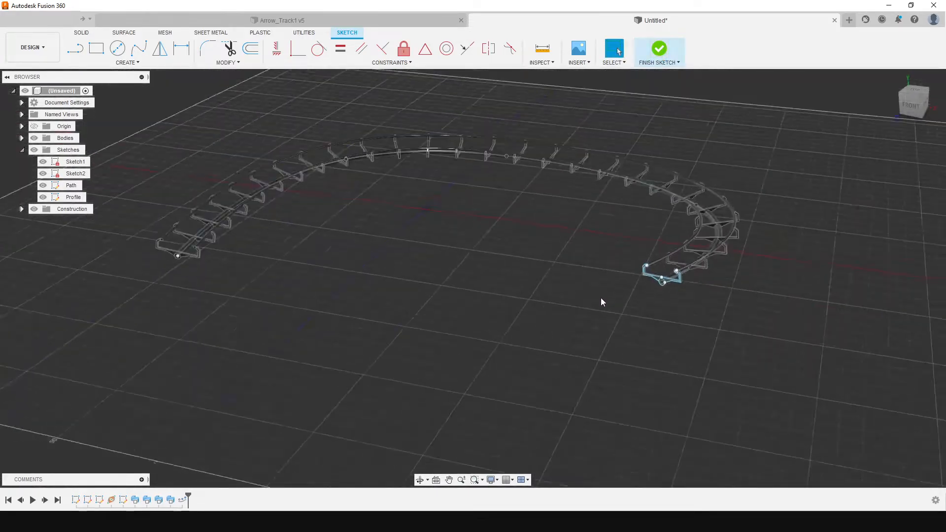
Examine how the track follows the rotated profile, reopening and closing the Profile sketch for comparison
scroll(593, 247, up, 3)
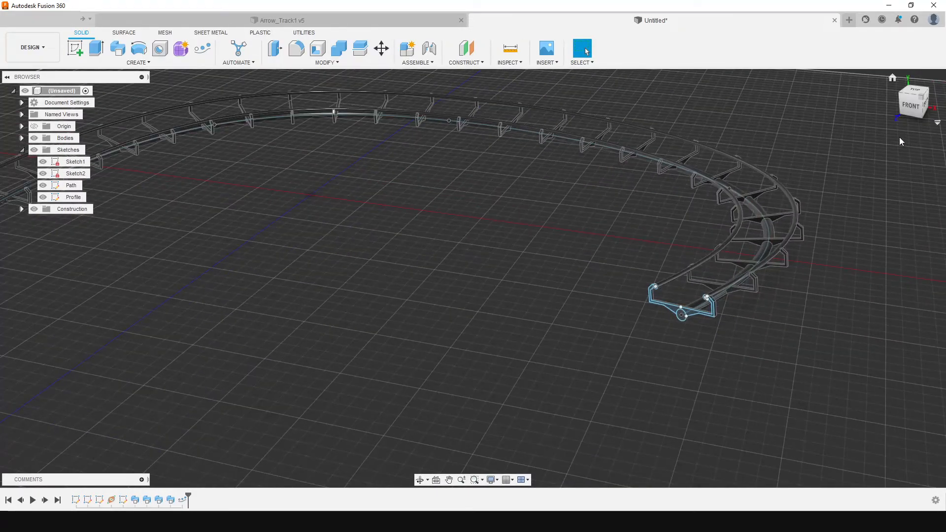
mouse_move(915, 102)
mouse_down()
mouse_move(919, 82)
mouse_move(894, 93)
mouse_move(865, 85)
mouse_move(913, 92)
mouse_up()
scroll(734, 248, down, 3)
scroll(742, 239, up, 8)
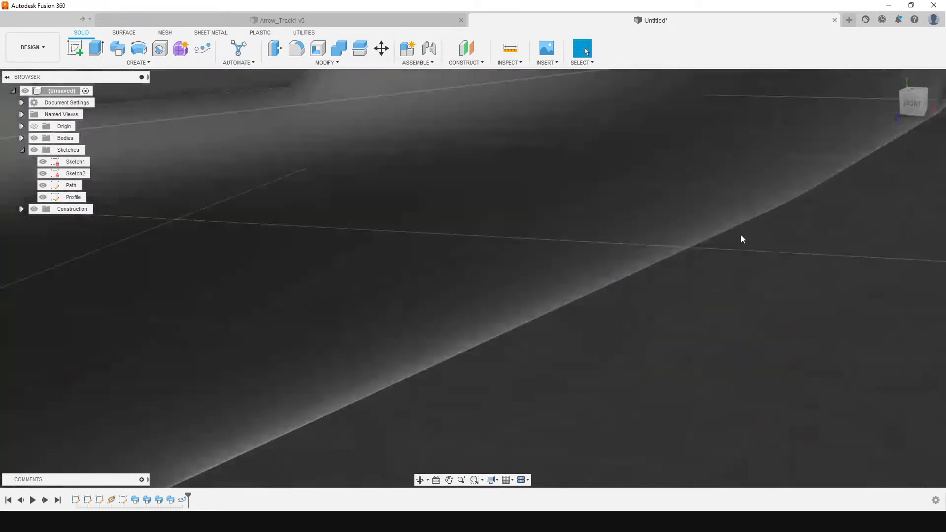
scroll(704, 263, down, 4)
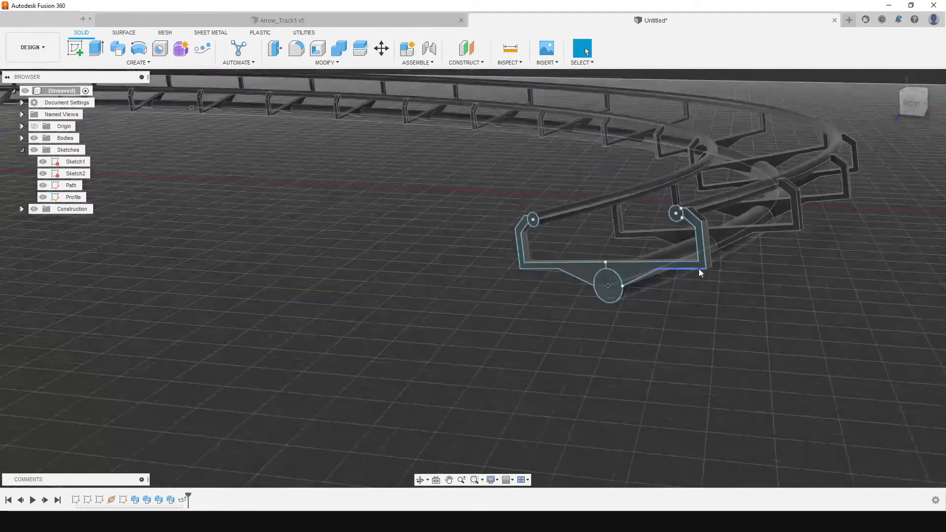
double_click(64, 197)
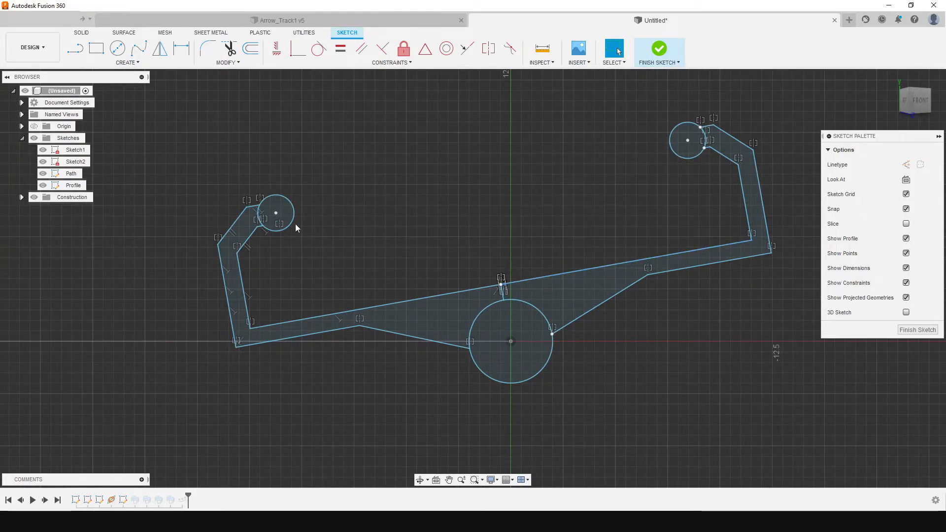
scroll(380, 265, down, 5)
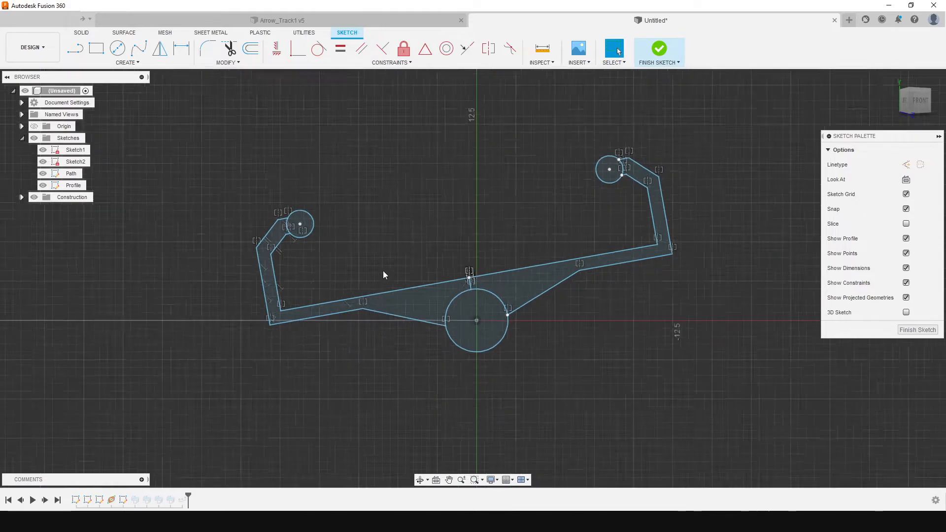
click(659, 49)
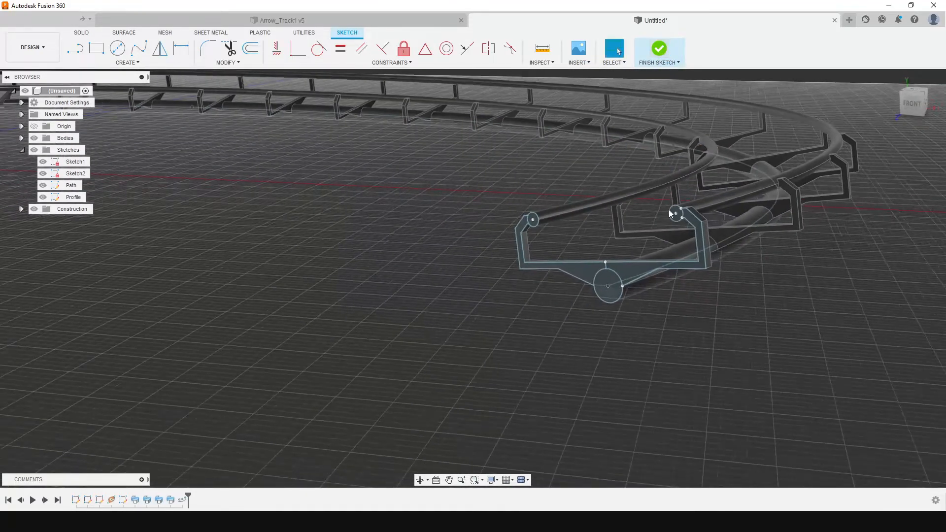
scroll(460, 220, up, 4)
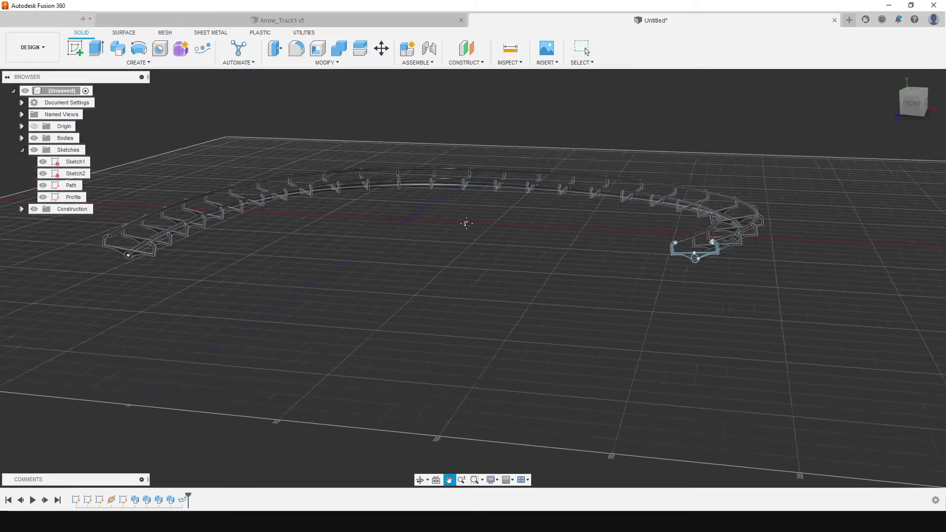
drag(925, 103, 790, 129)
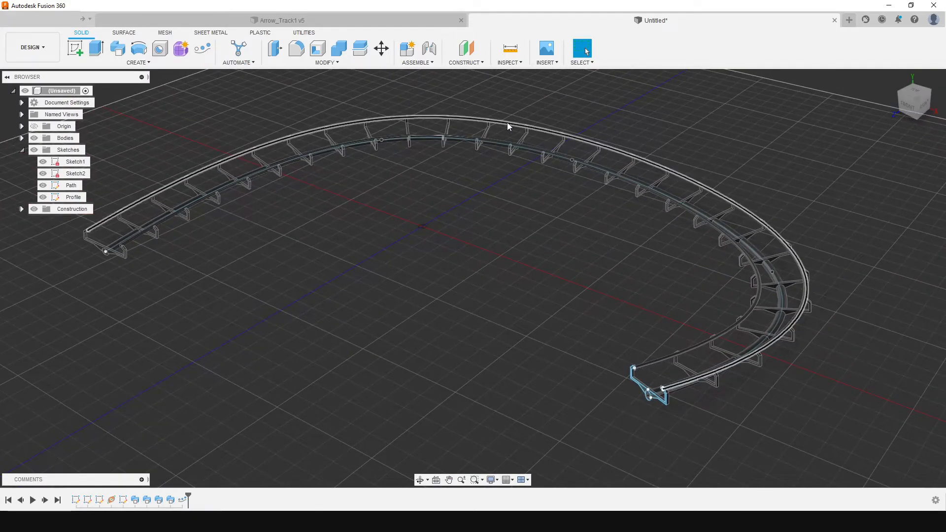
Switch to the Render workspace and apply the ABS (White) plastic appearance to all track bodies
click(41, 51)
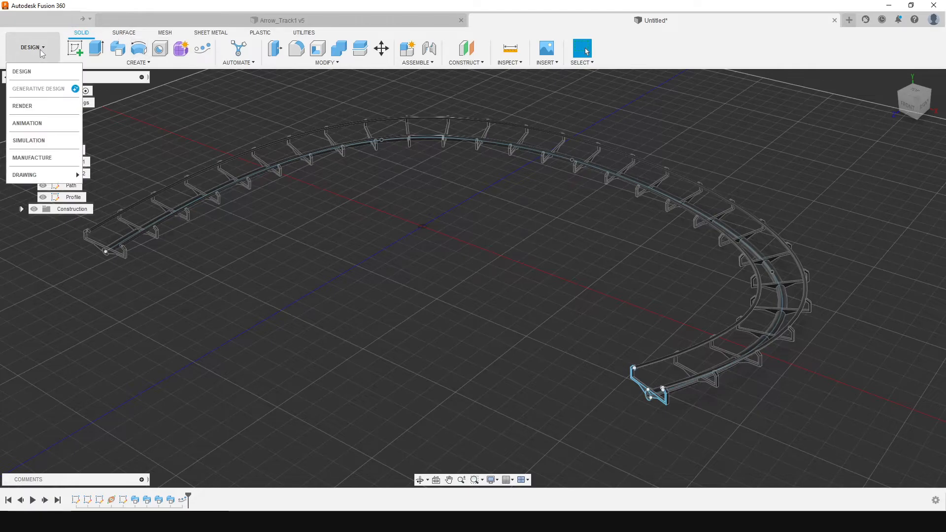
click(23, 106)
scroll(691, 297, up, 2)
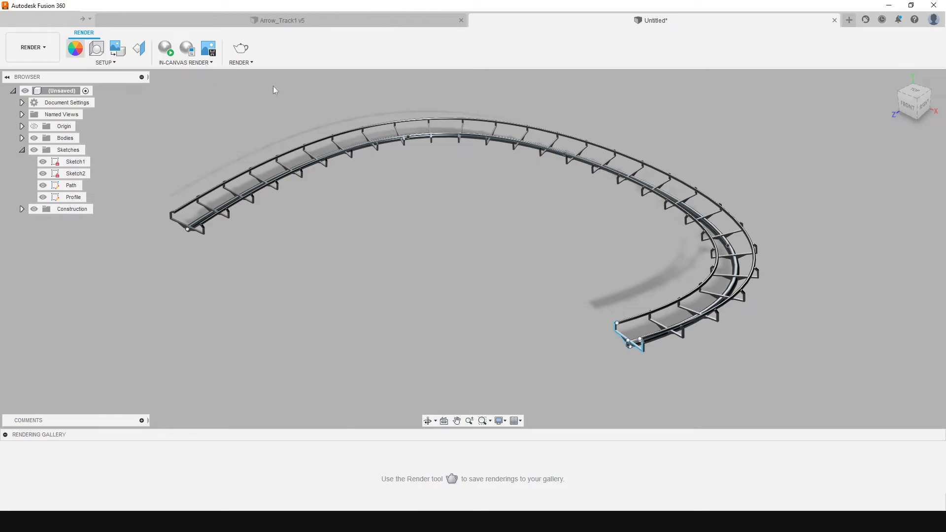
key(a)
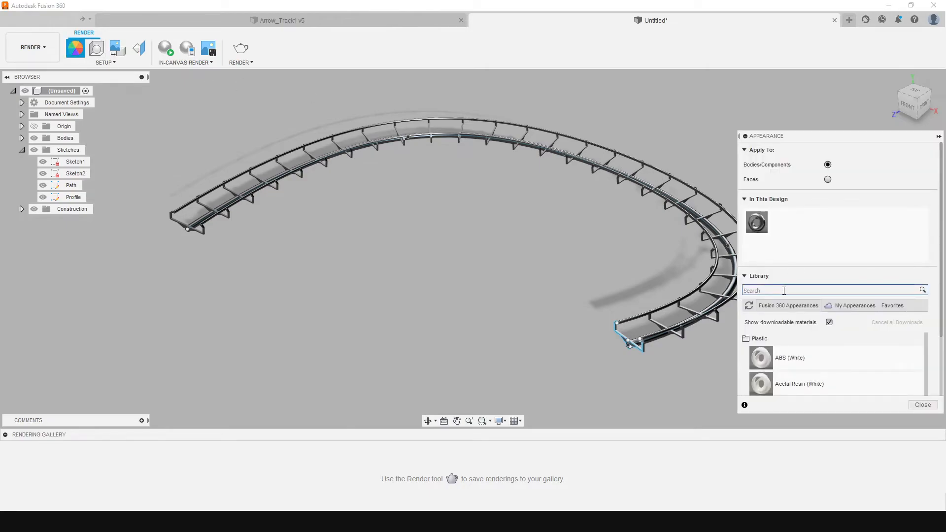
drag(761, 357, 665, 346)
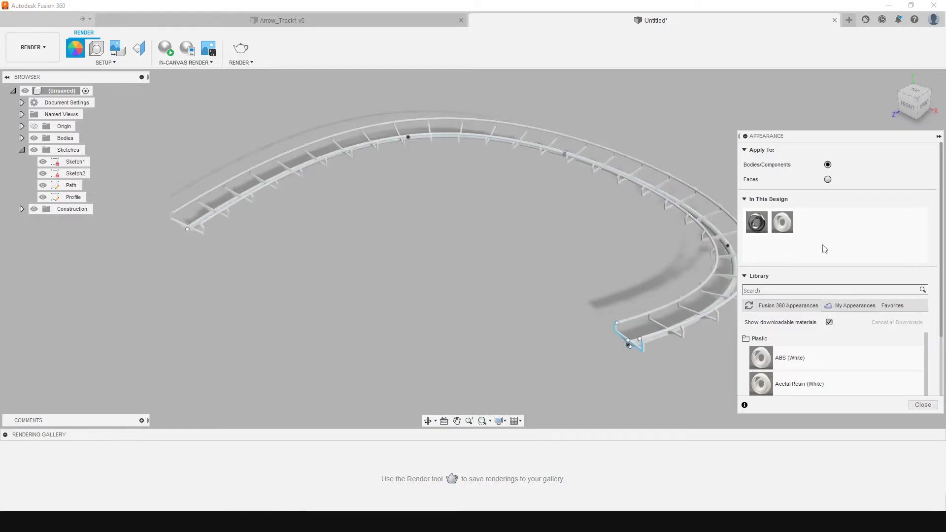
Recolour the ABS (White) appearance to a blue-violet of about RGB 105, 18, 255 and close the appearance settings
right_click(790, 228)
click(810, 233)
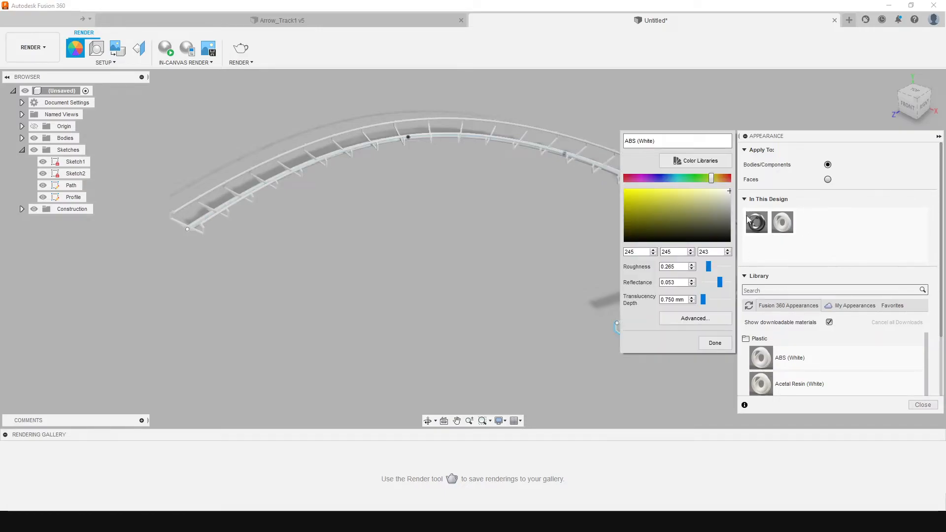
drag(711, 178, 631, 189)
click(654, 198)
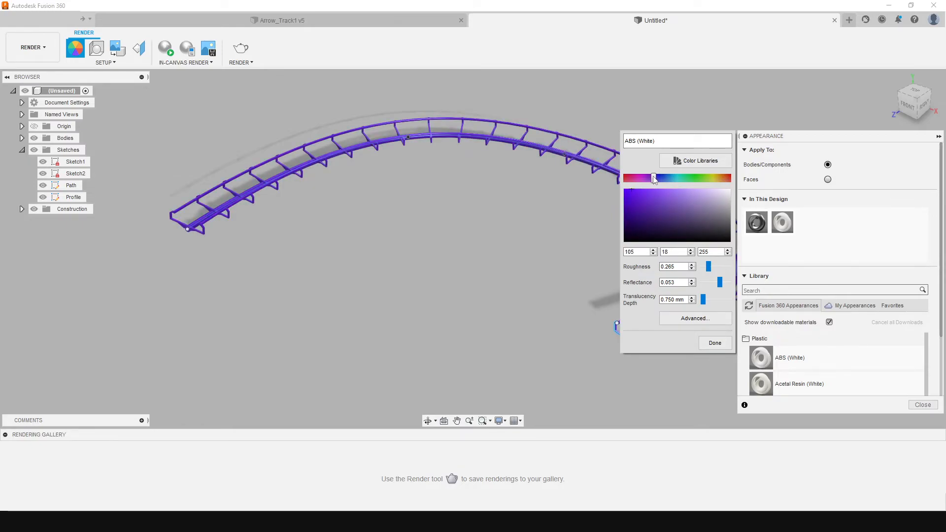
click(715, 343)
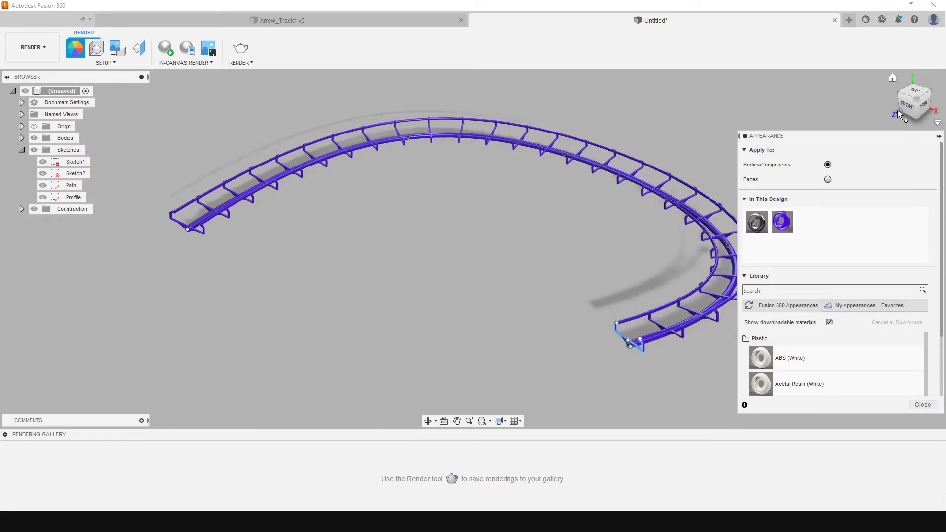
click(927, 405)
Examine the coloured track from several angles, from both open ends to the full curve
scroll(675, 346, down, 2)
scroll(700, 338, up, 5)
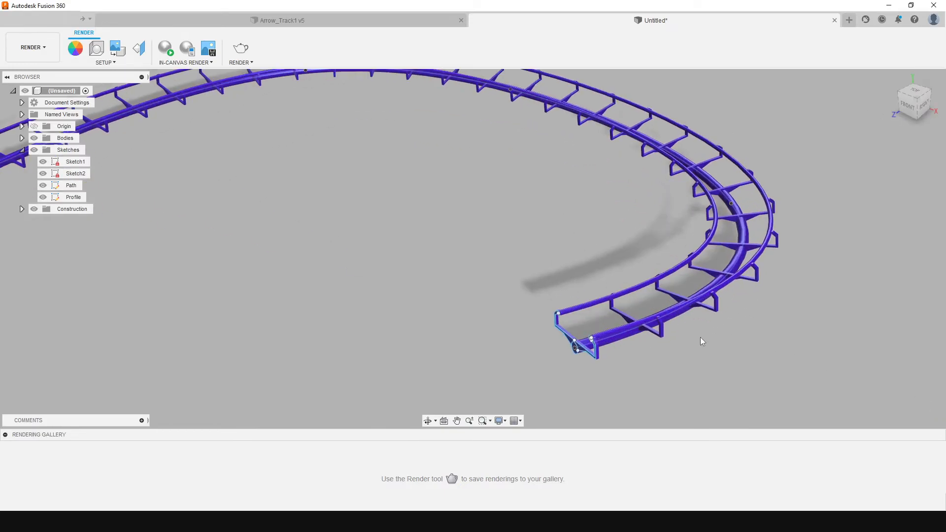
drag(914, 102, 942, 94)
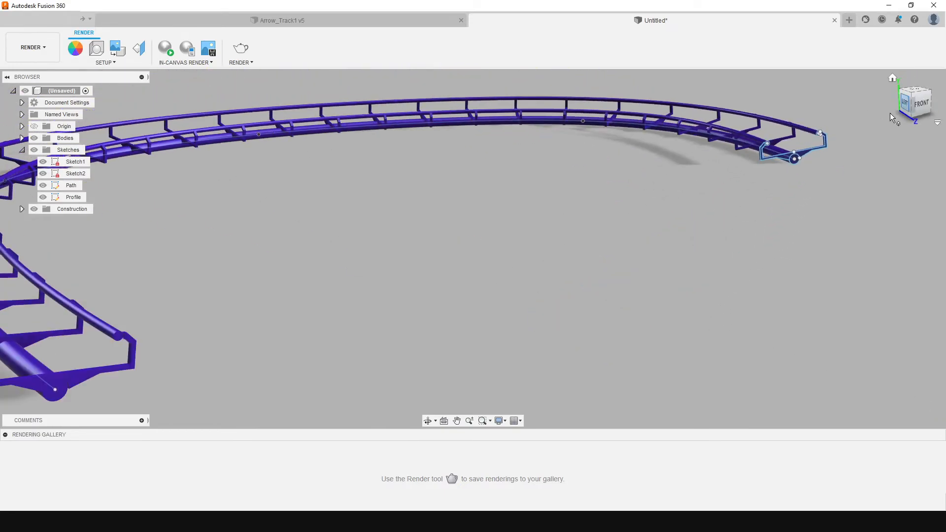
scroll(599, 250, down, 3)
scroll(604, 185, down, 3)
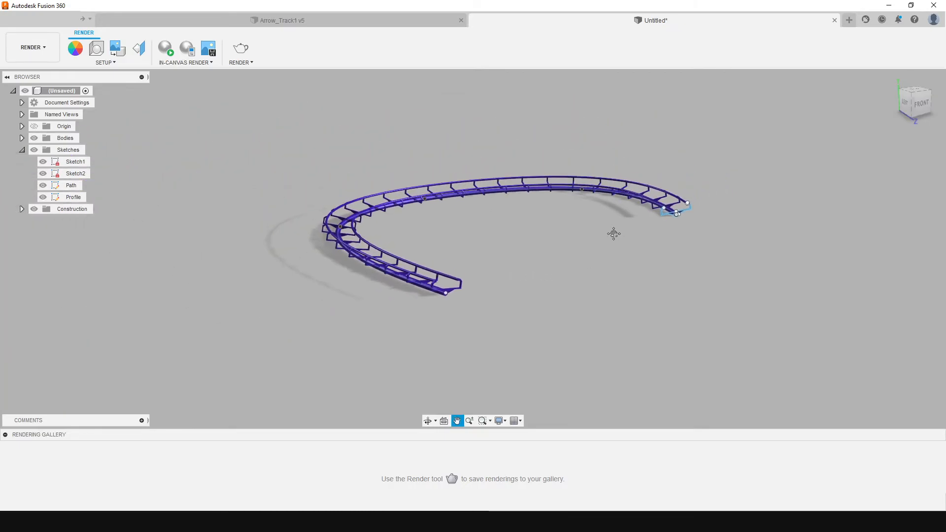
drag(921, 110, 846, 119)
scroll(566, 213, down, 3)
middle_drag(566, 213, 602, 268)
scroll(607, 267, up, 3)
drag(911, 111, 667, 240)
scroll(399, 304, down, 3)
scroll(345, 317, up, 4)
scroll(332, 315, down, 1)
scroll(335, 314, up, 3)
scroll(557, 297, down, 1)
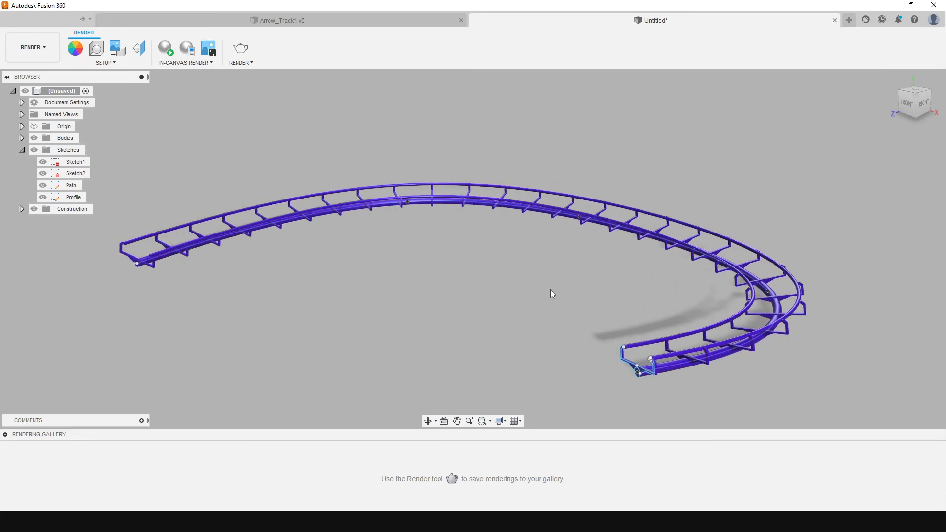